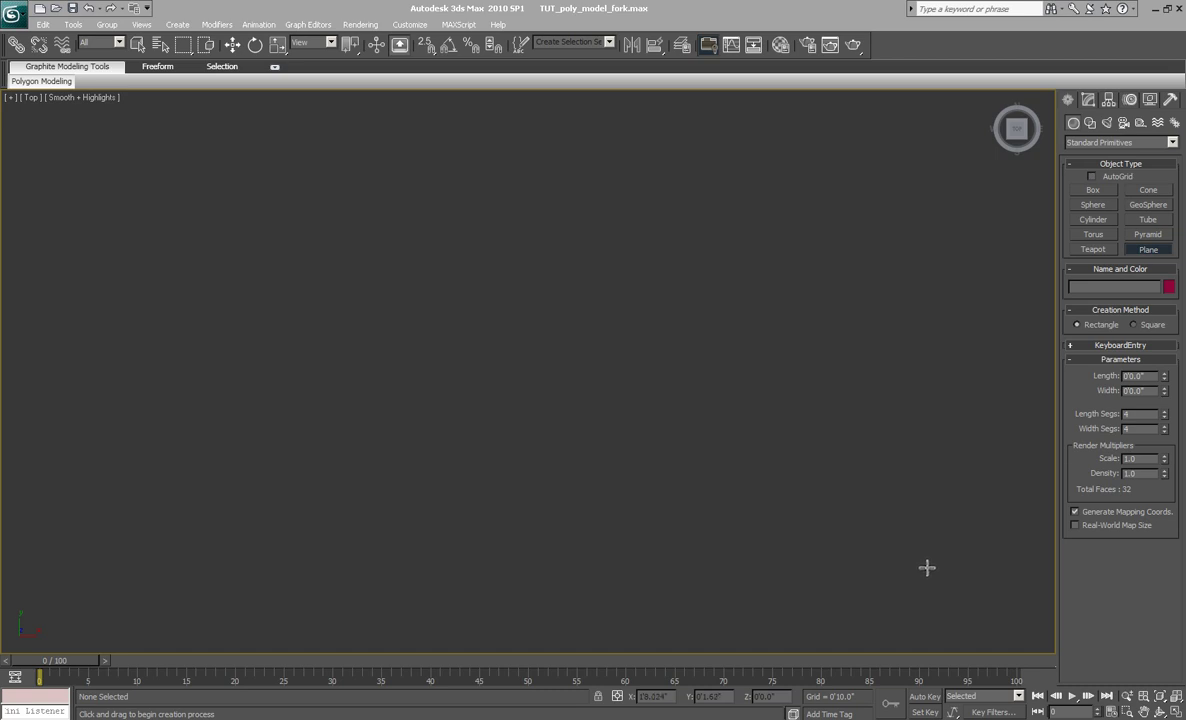
- Draw a plane about 5.2" long and 10.2" wide in the Top viewport and open the Material Editor
left_click_drag(393, 257, 873, 499)
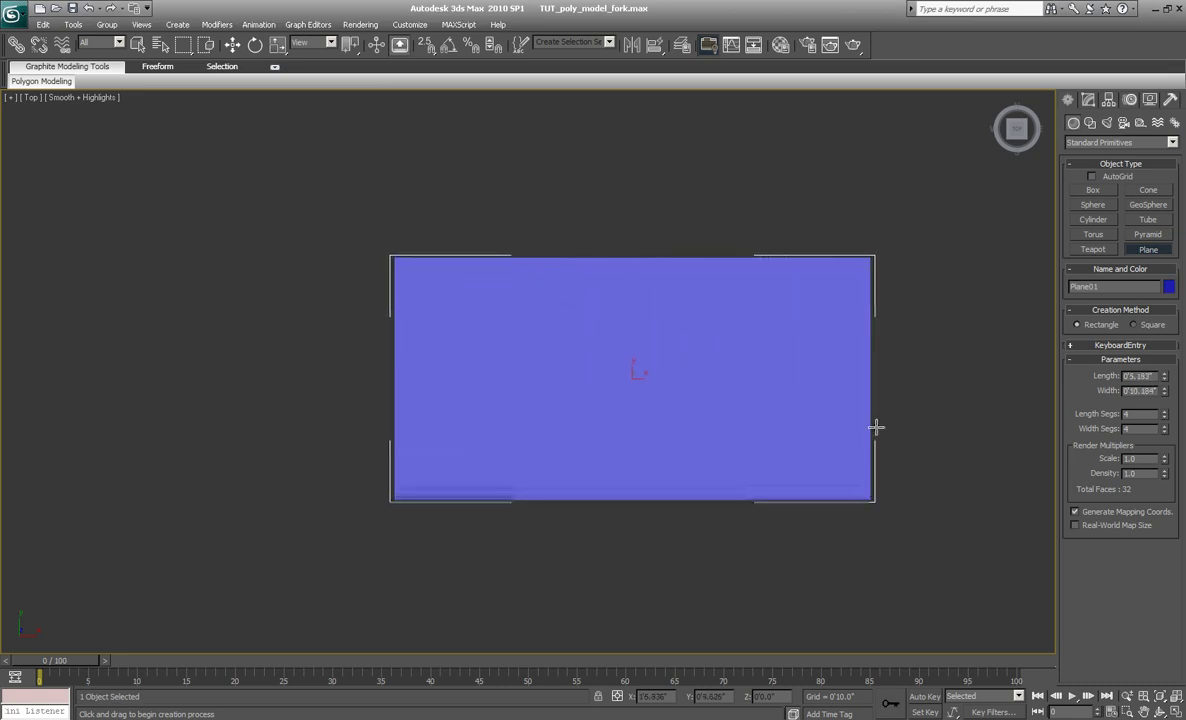
middle_click_drag(874, 426, 715, 402)
key("m")
left_click_drag(631, 96, 942, 116)
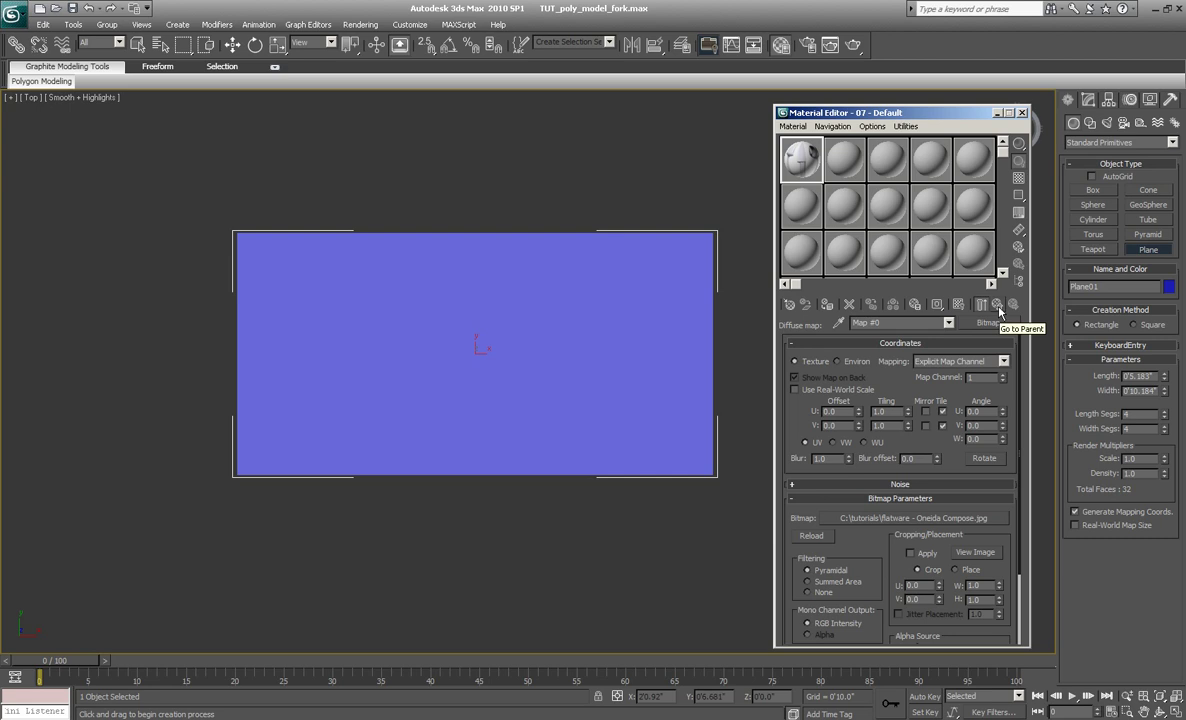
- Examine the flatware bitmap of the 07 - Default material's diffuse map in its cropping view, then close the image
scroll(895, 350, "down", 3)
left_click_drag(876, 455, 882, 553)
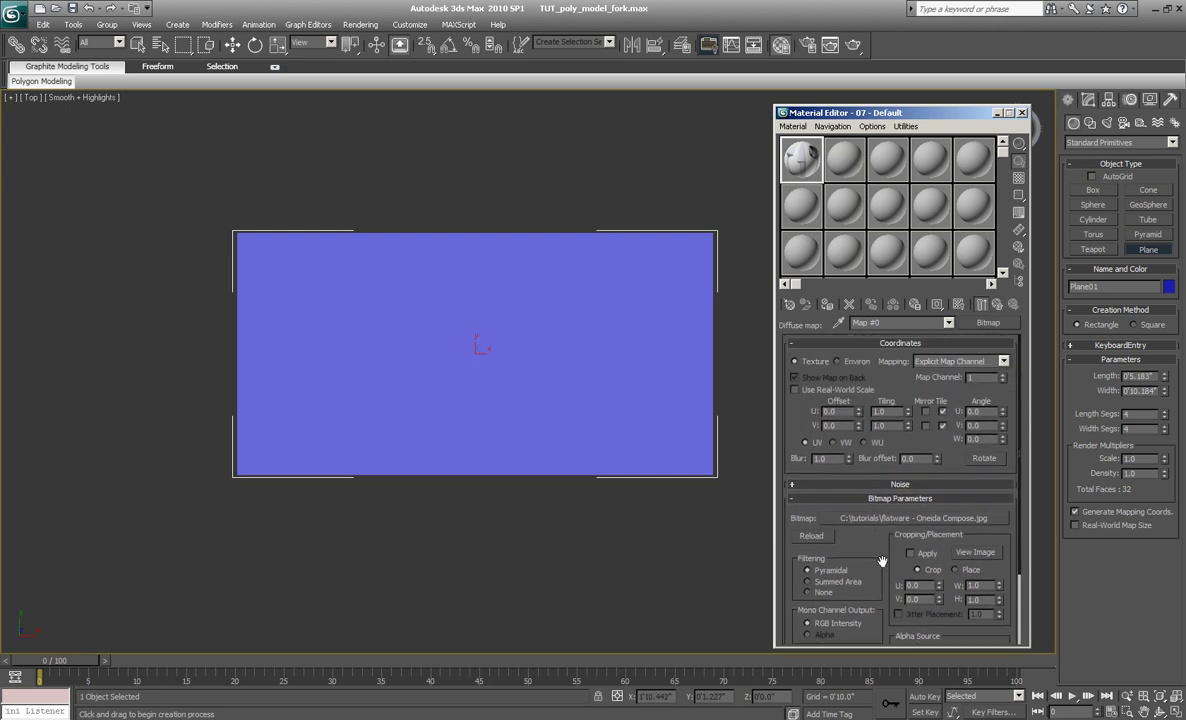
left_click(975, 553)
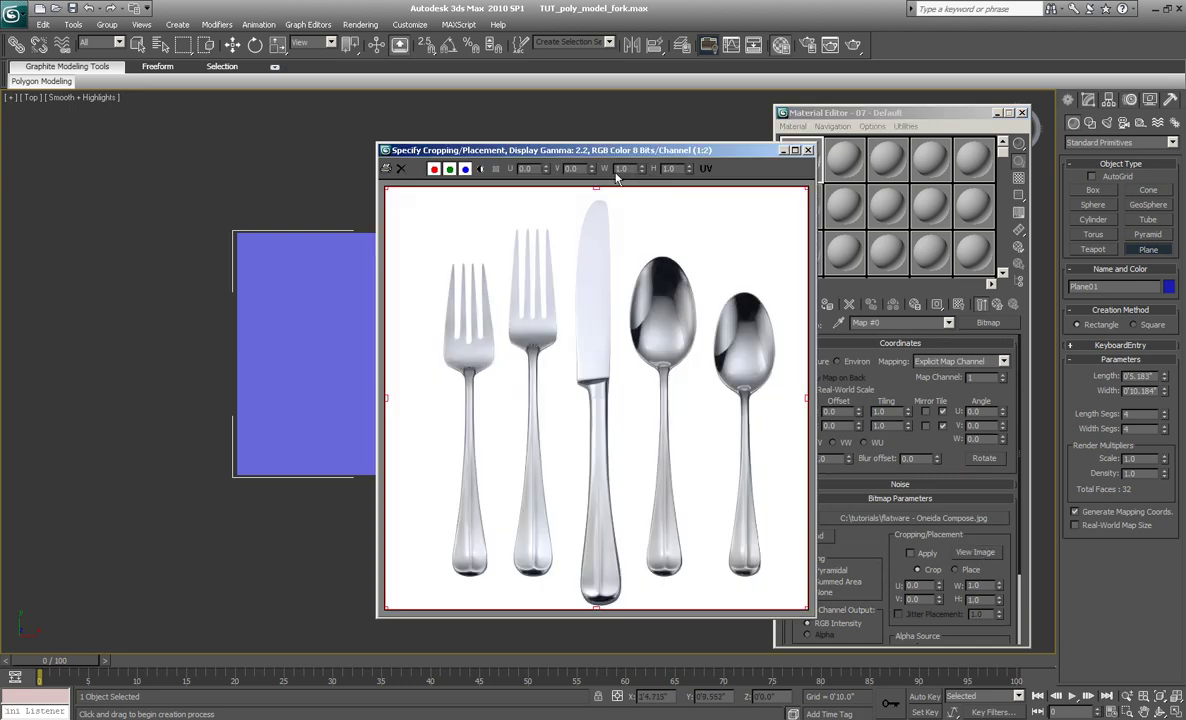
left_click(705, 170)
left_click(704, 171)
left_click(809, 150)
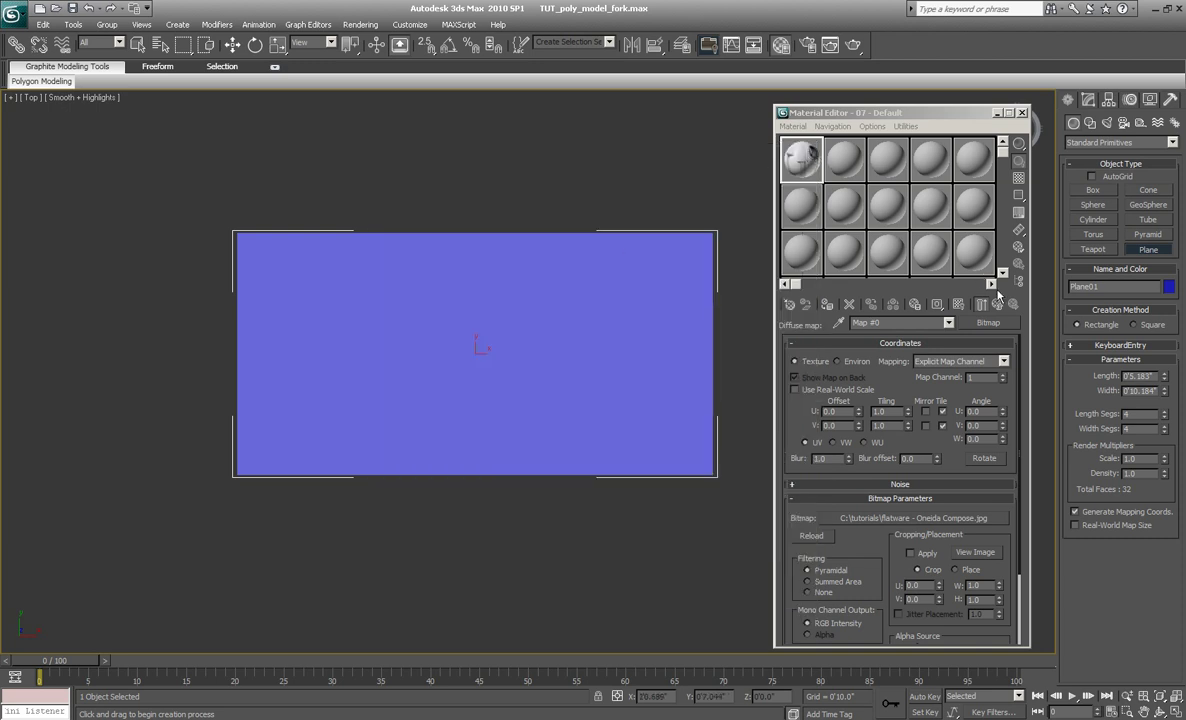
- Set the plane's length and width to 12" each, with 1 length segment and 1 width segment
left_click_drag(1152, 376, 1117, 380)
type("12")
key("Tab")
type("12")
key("Tab")
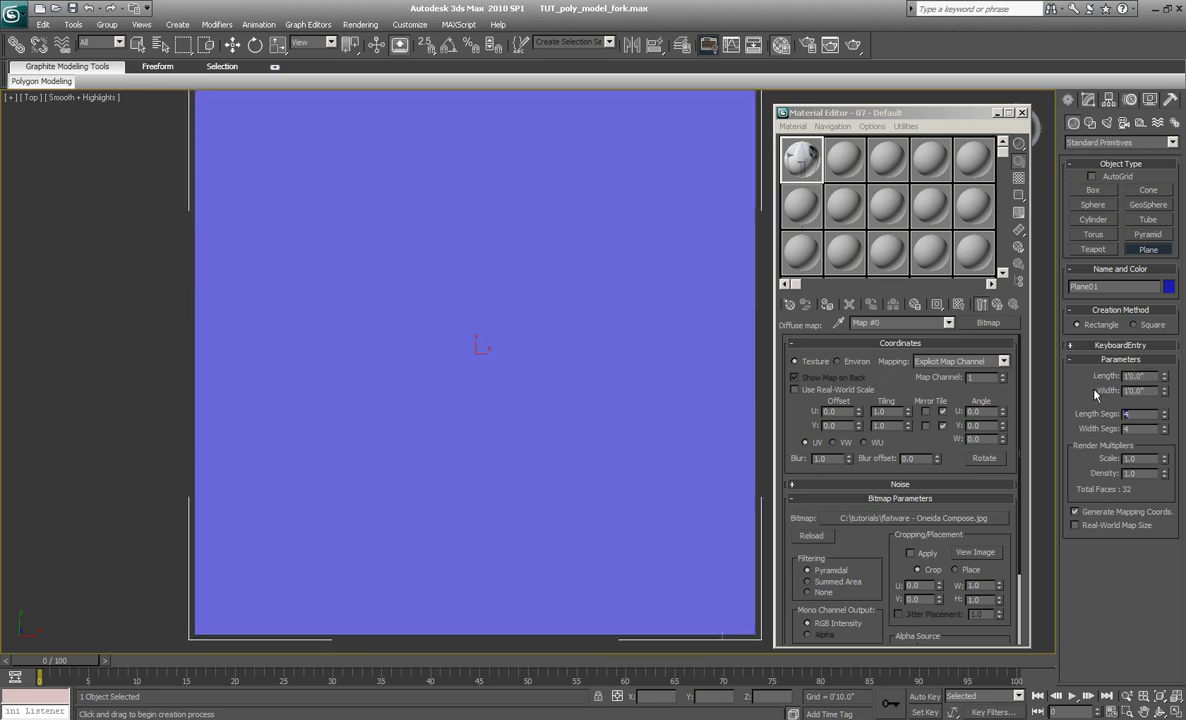
type("1")
key("Tab")
type("1")
key("Tab")
- Assign the 07 - Default flatware material to the plane and show its map in the viewport
scroll(650, 370, "down", 5)
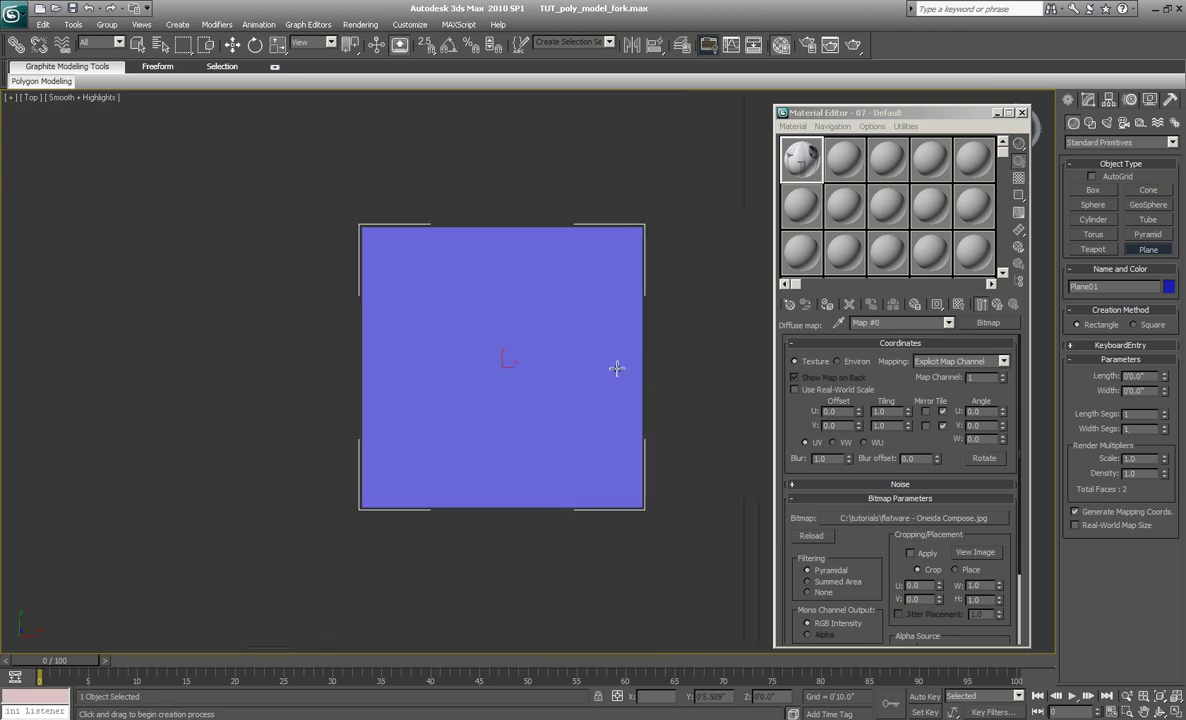
right_click(605, 364)
scroll(600, 360, "up", 3)
left_click_drag(790, 158, 662, 300)
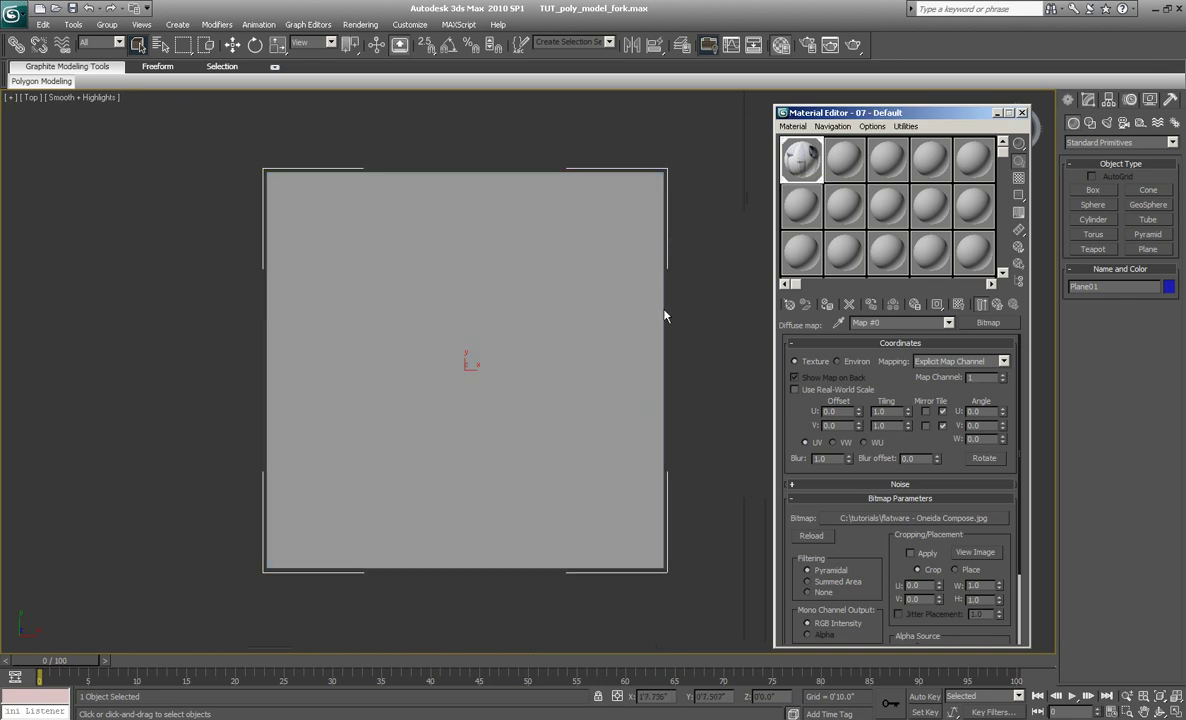
left_click(960, 306)
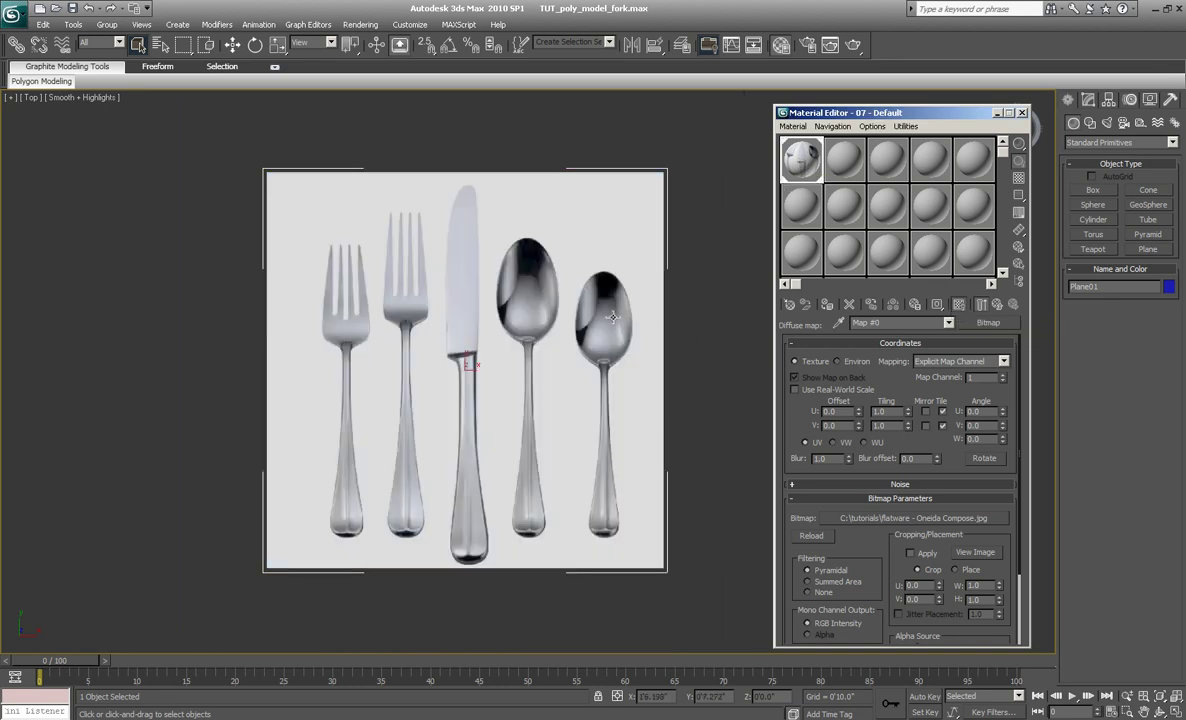
- Draw a rectangle spline about 9.7" long and 17.6" wide across the flatware image
middle_click_drag(639, 318, 623, 328)
left_click(691, 344)
middle_click_drag(691, 344, 638, 323)
scroll(638, 323, "down", 5)
scroll(534, 296, "up", 3)
scroll(535, 295, "up", 2)
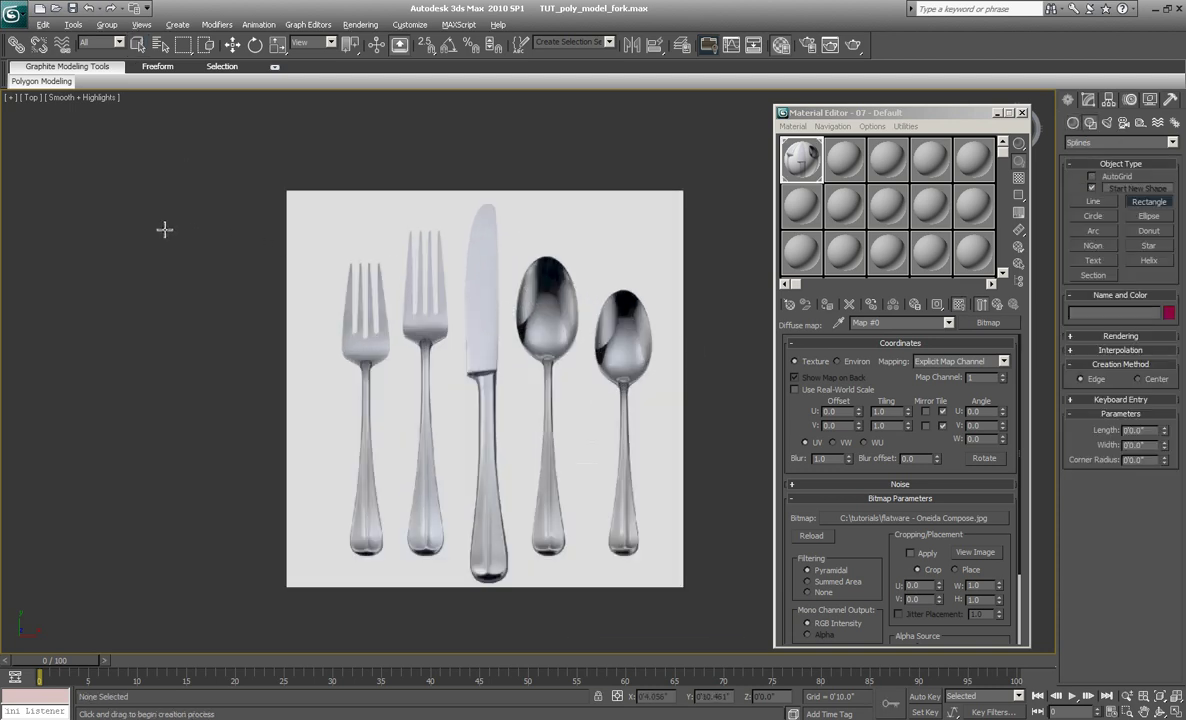
left_click_drag(163, 229, 745, 548)
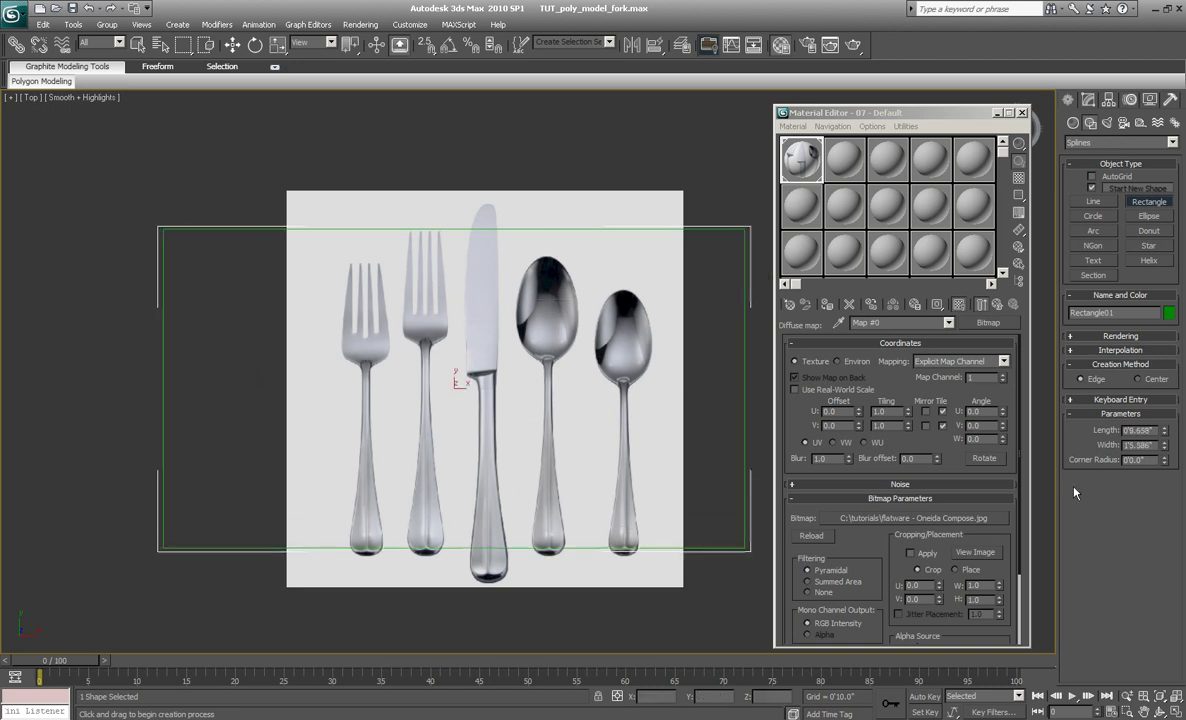
- Set the rectangle's length to 8.25" as a real-size guide for the fork
key("q")
left_click(1089, 101)
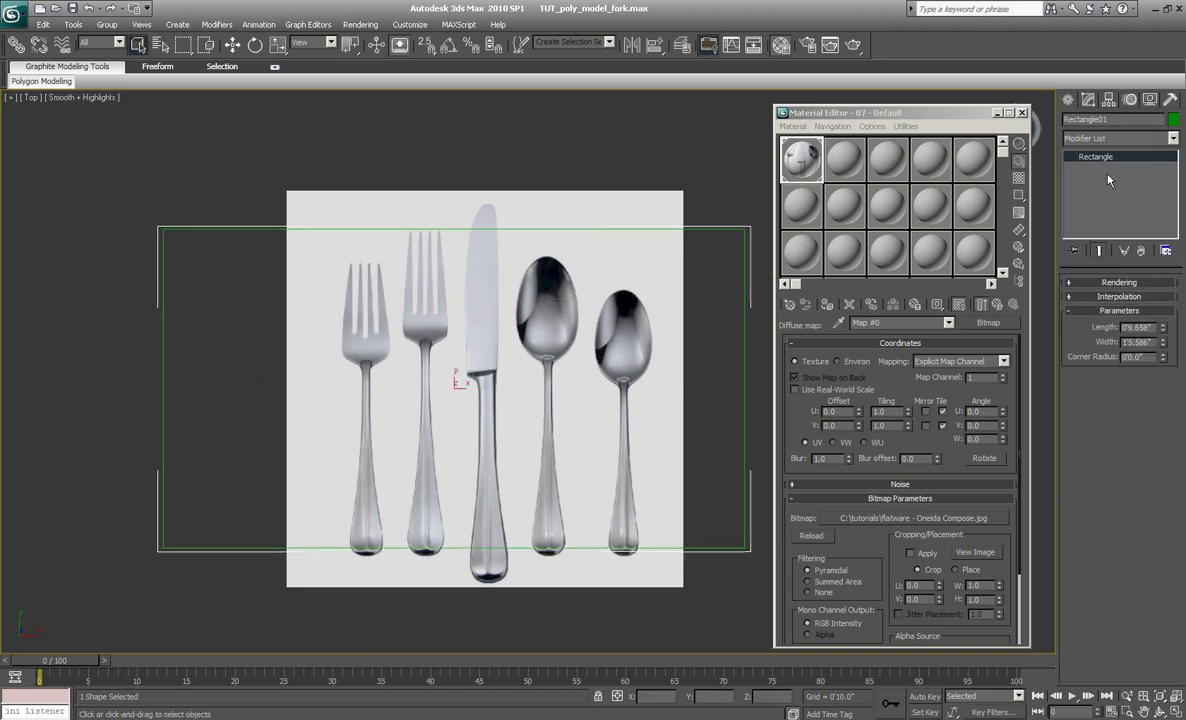
double_click(1146, 327)
type("8.25\"")
key("Return")
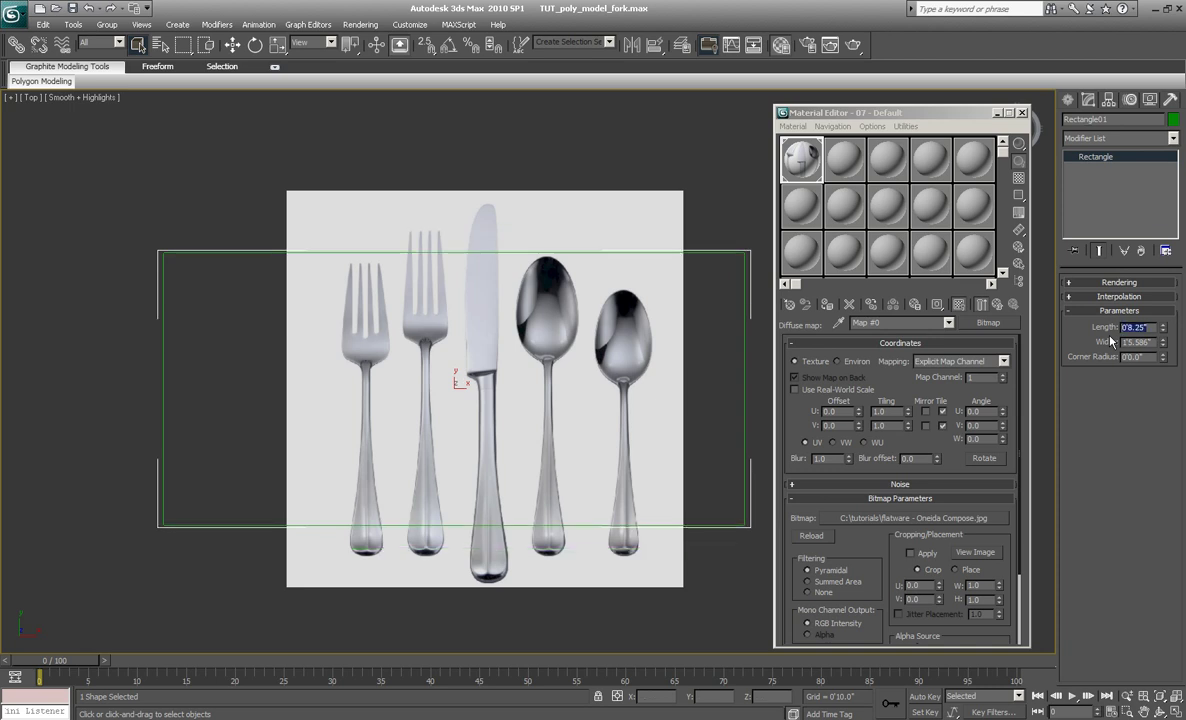
- Lower the image plane about 0.57" beneath the rectangle in the Front view, then return to the Top view
middle_click_drag(690, 399, 648, 390)
left_click(590, 349)
key("f")
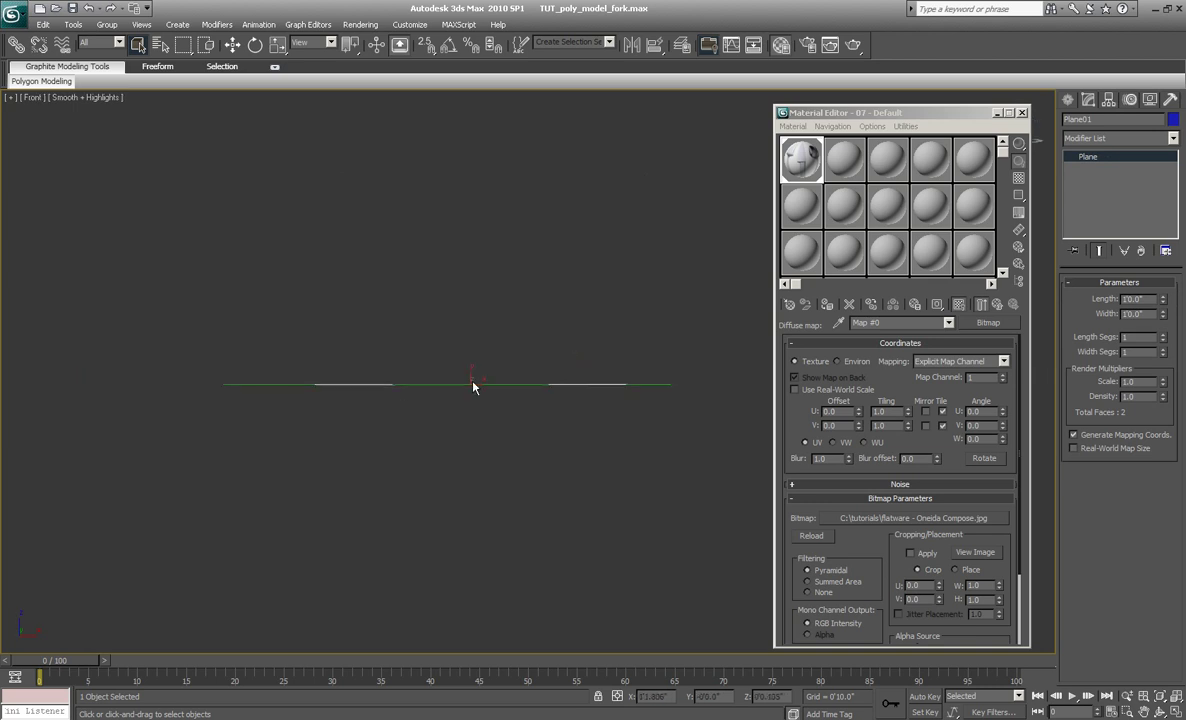
right_click(473, 338)
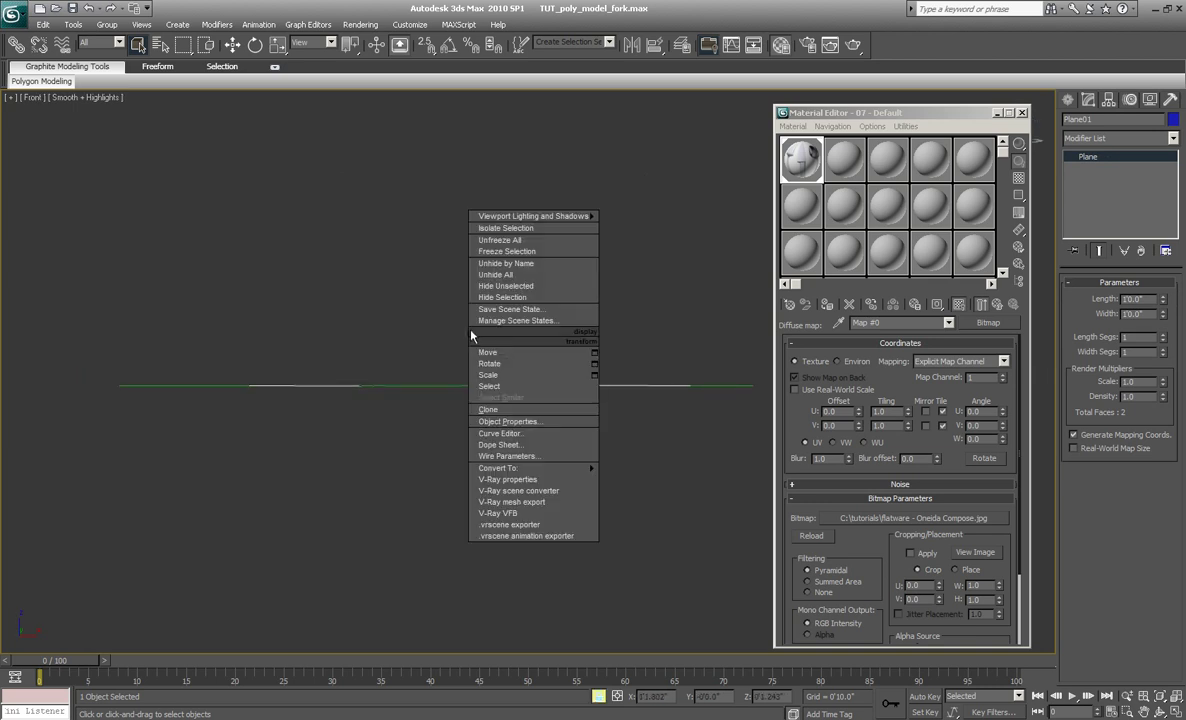
left_click(446, 321)
key("w")
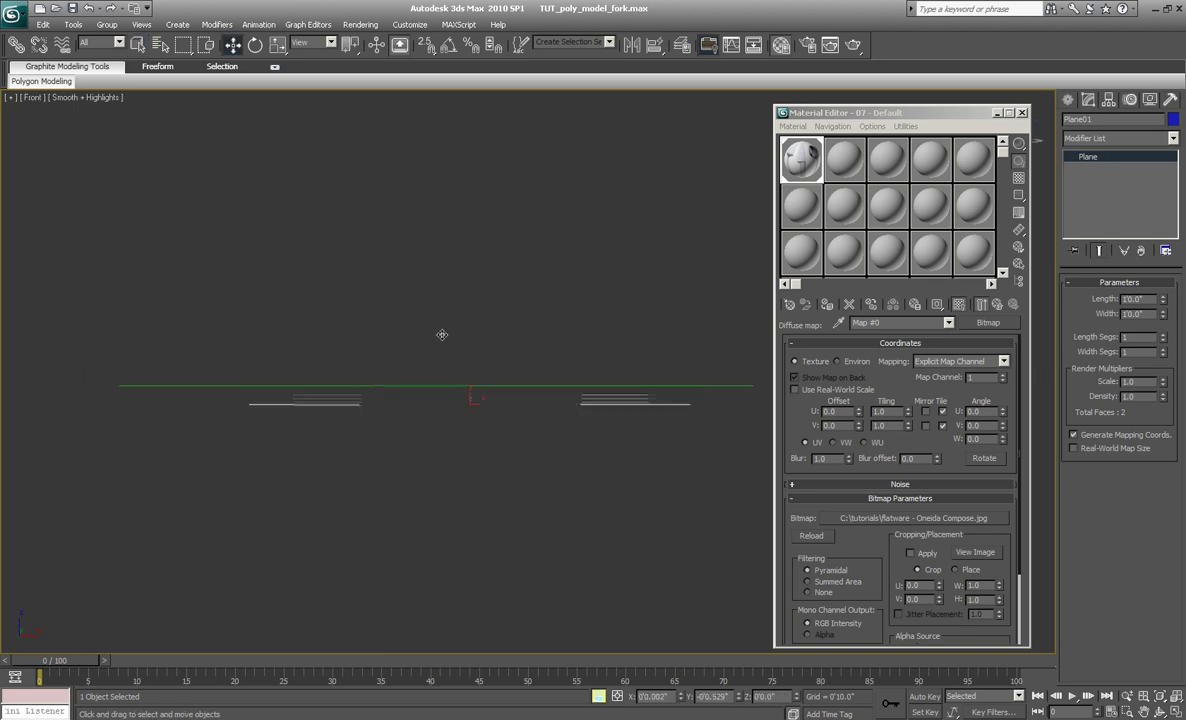
key("t")
scroll(485, 402, "down", 3)
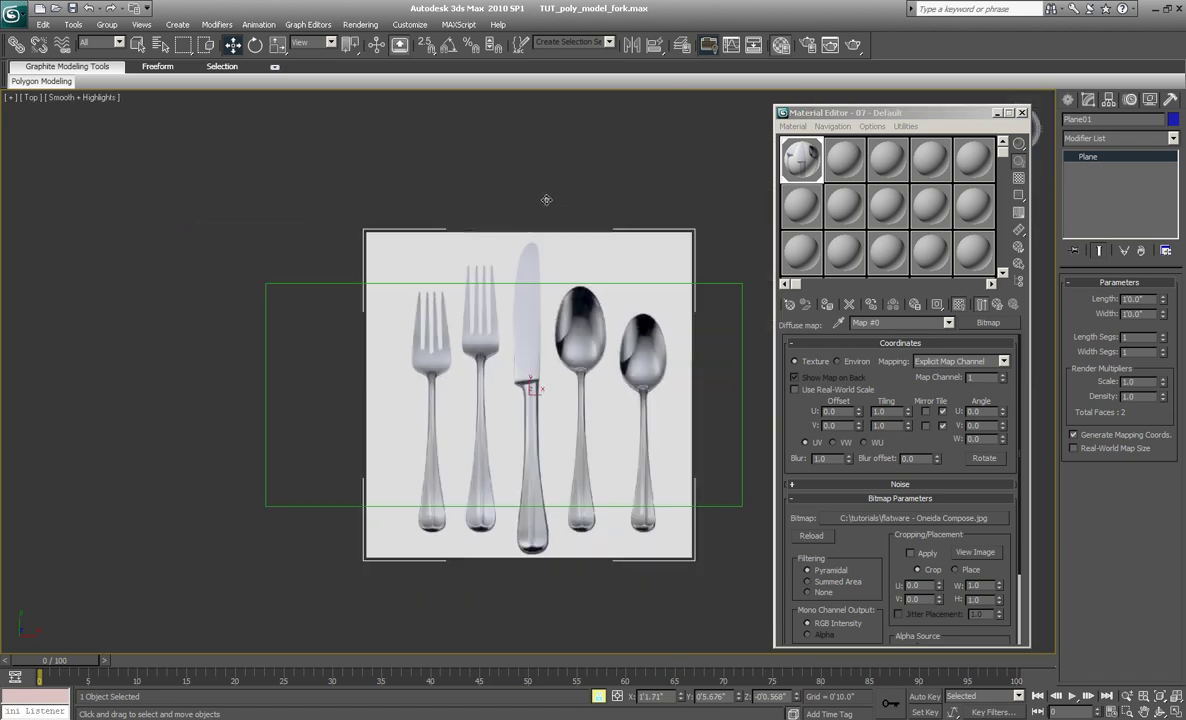
- Scale the image plane down uniformly and reposition it so the taller fork's length fits between the rectangle's long edges
left_click(730, 251)
left_click(640, 257)
key("r")
left_click_drag(605, 256, 602, 276)
key("w")
left_click_drag(614, 346, 609, 344)
left_click(688, 242)
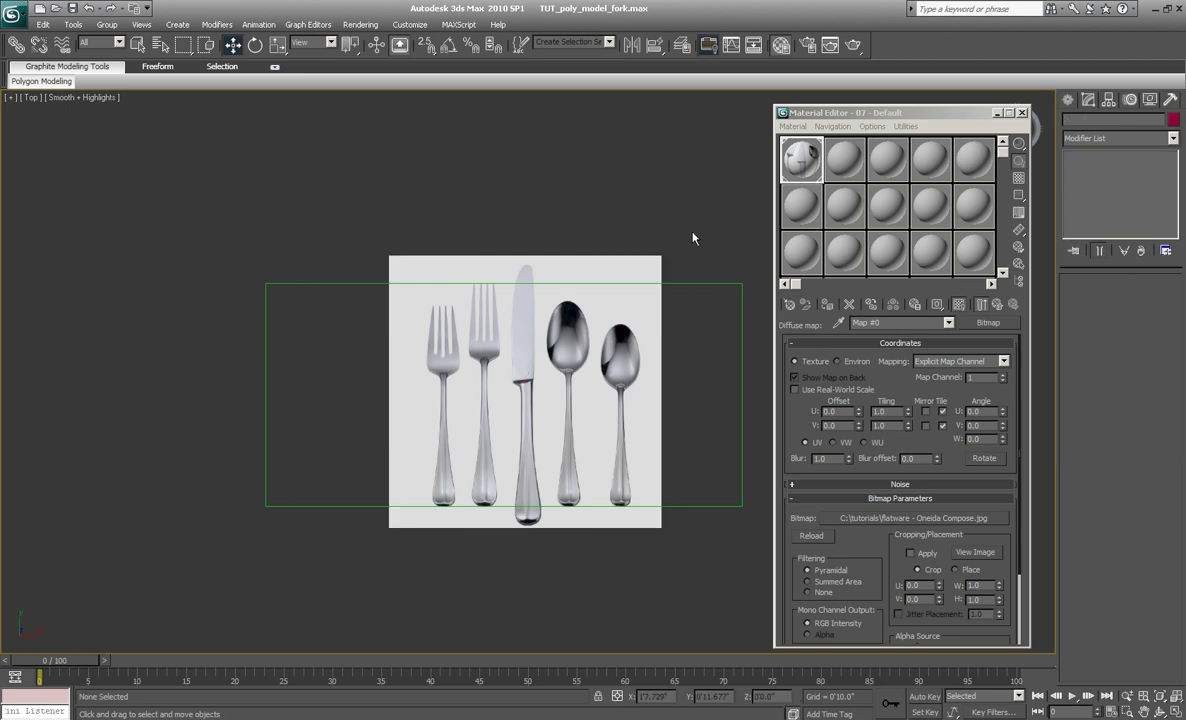
- Delete the guide rectangle around the flatware image
left_click(690, 284)
key("Delete")
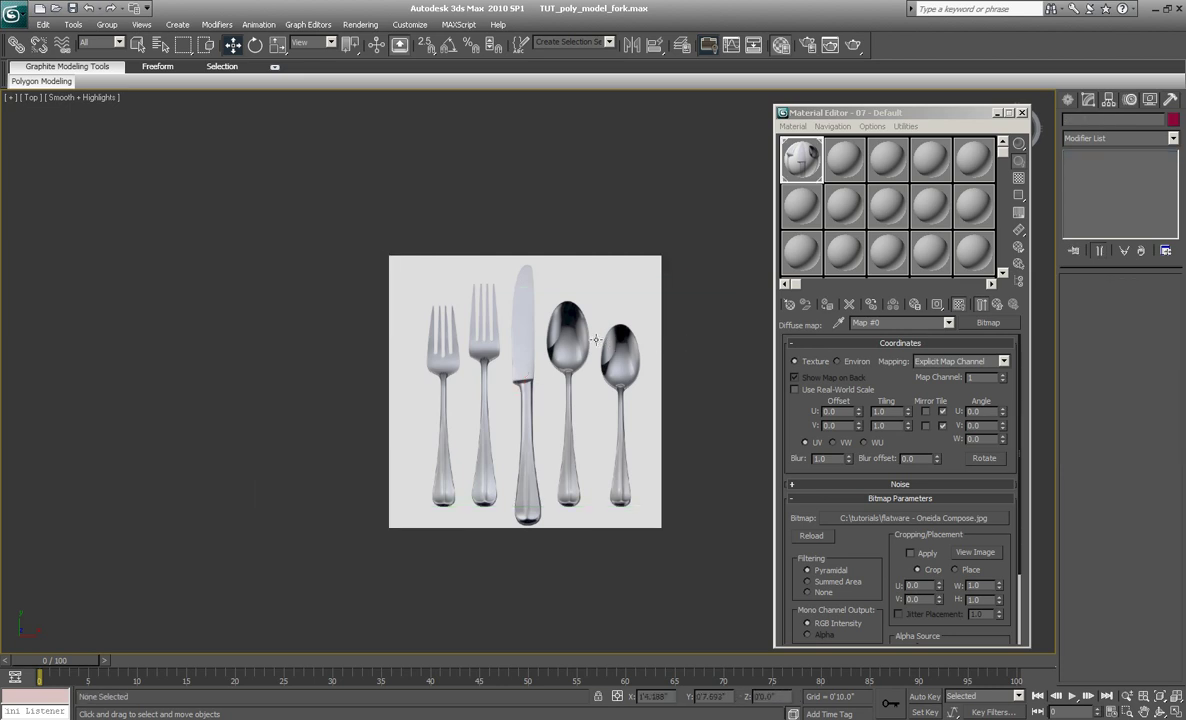
middle_click_drag(623, 339, 596, 340)
middle_click_drag(538, 398, 571, 364)
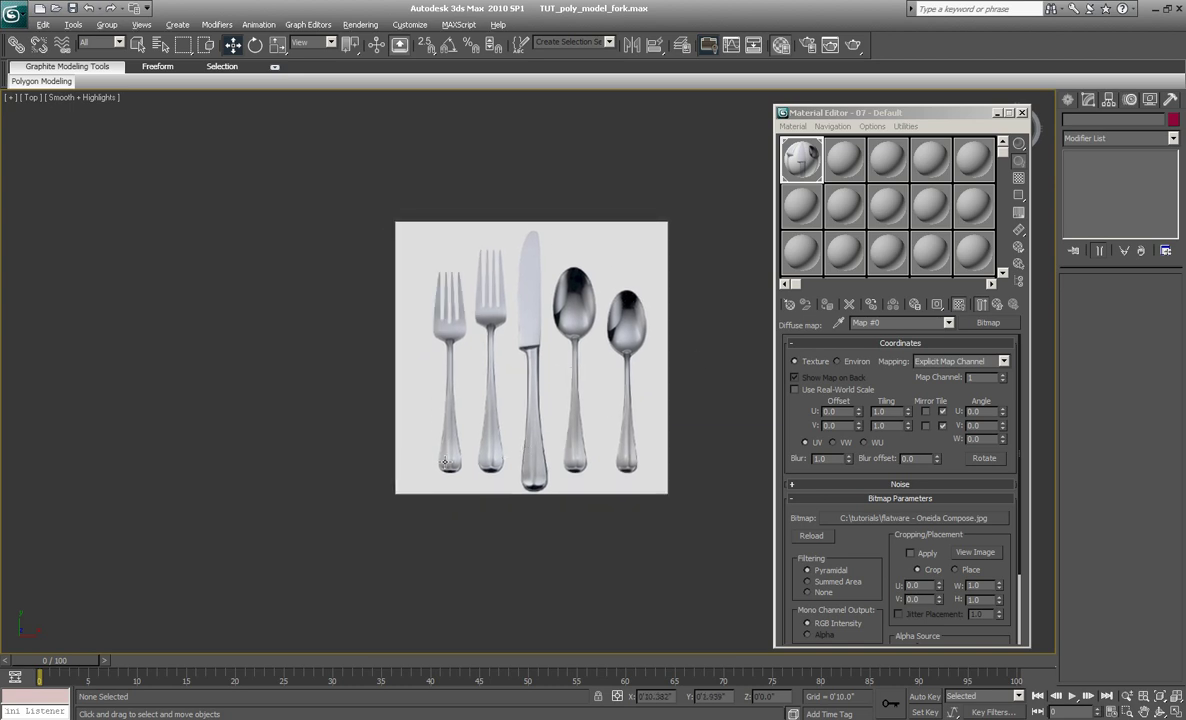
- Draw a straight horizontal line spline across the flatware image near the ends of the fork handles
key("l")
scroll(474, 477, "up", 2)
scroll(275, 477, "down", 1)
scroll(274, 477, "down", 2)
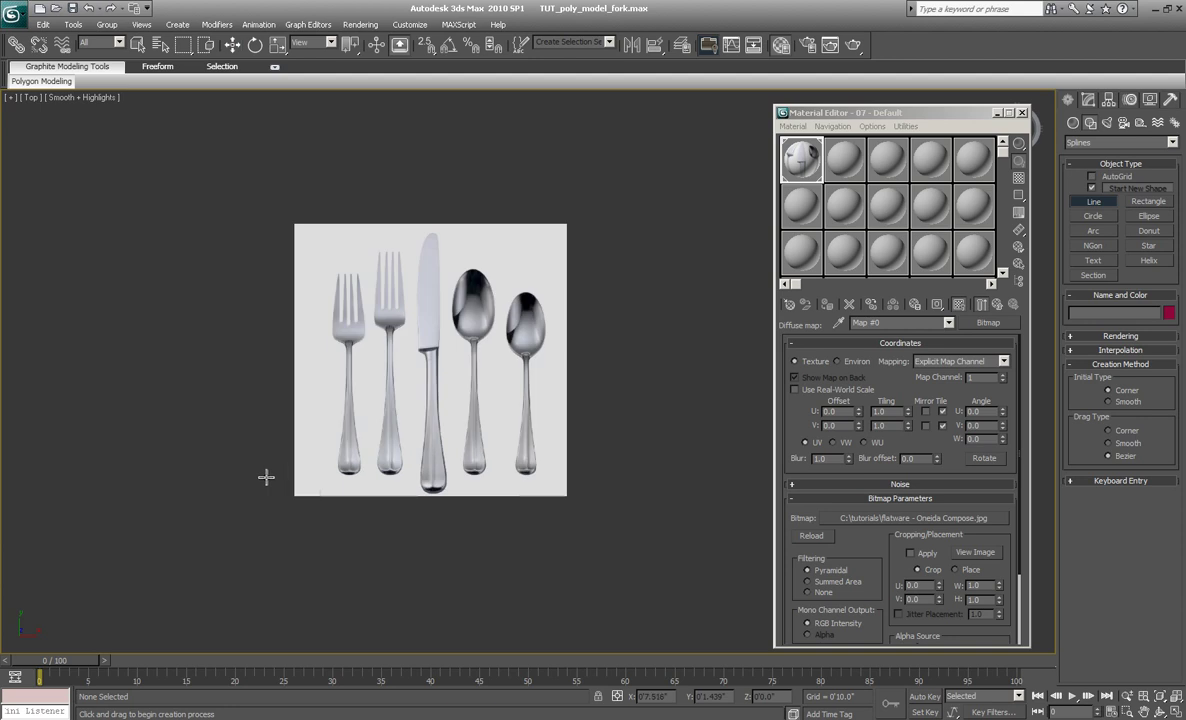
left_click(232, 470)
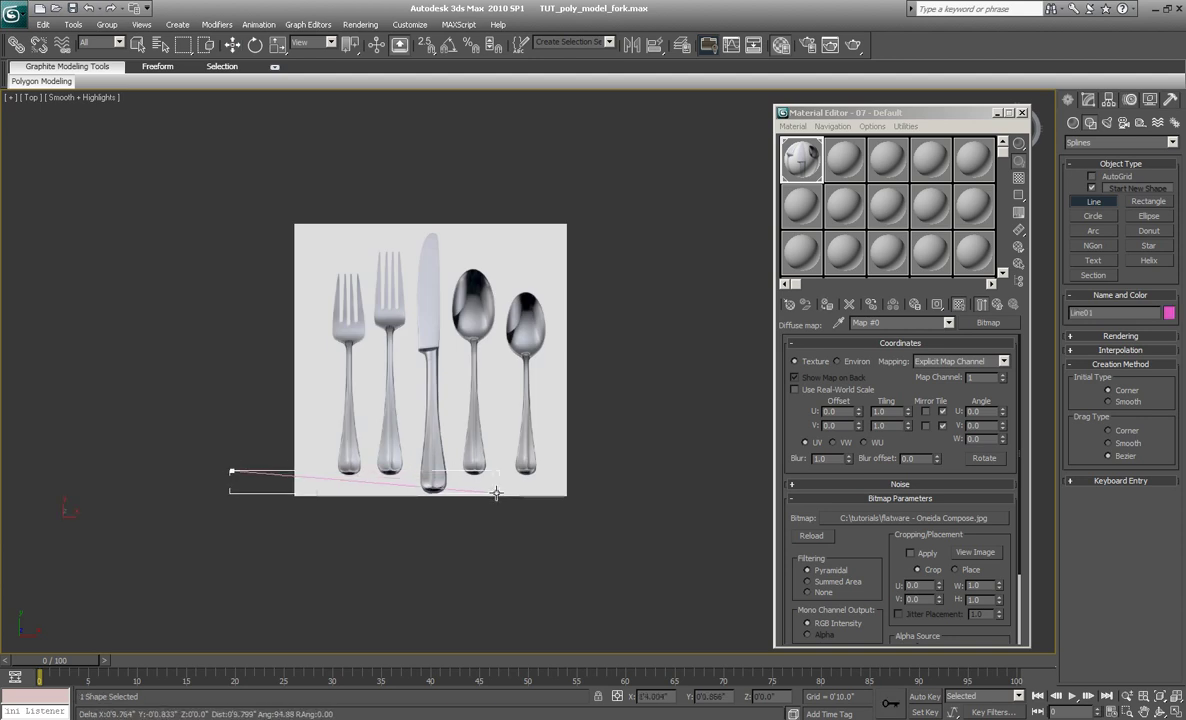
left_click(650, 455, "shift")
right_click(510, 469)
- Move the horizontal line down to align with the bottom end of the fork handle
middle_click_drag(457, 471, 467, 463)
scroll(470, 460, "up", 3)
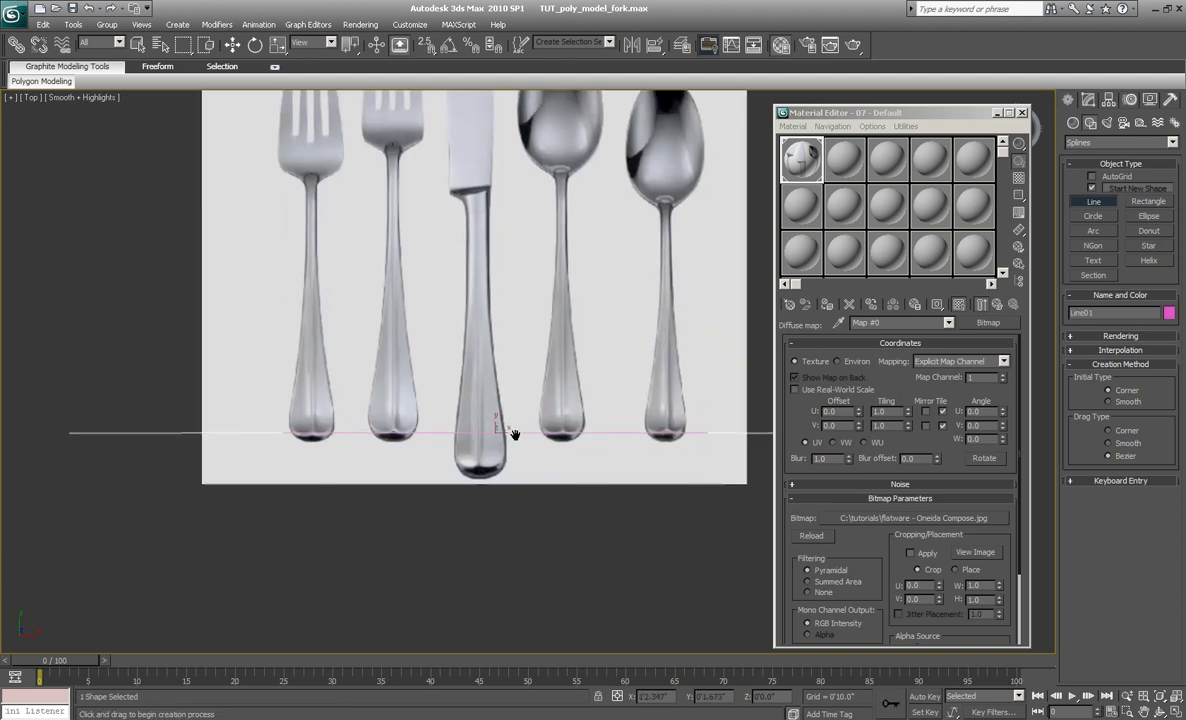
scroll(437, 429, "up", 4)
right_click(440, 420)
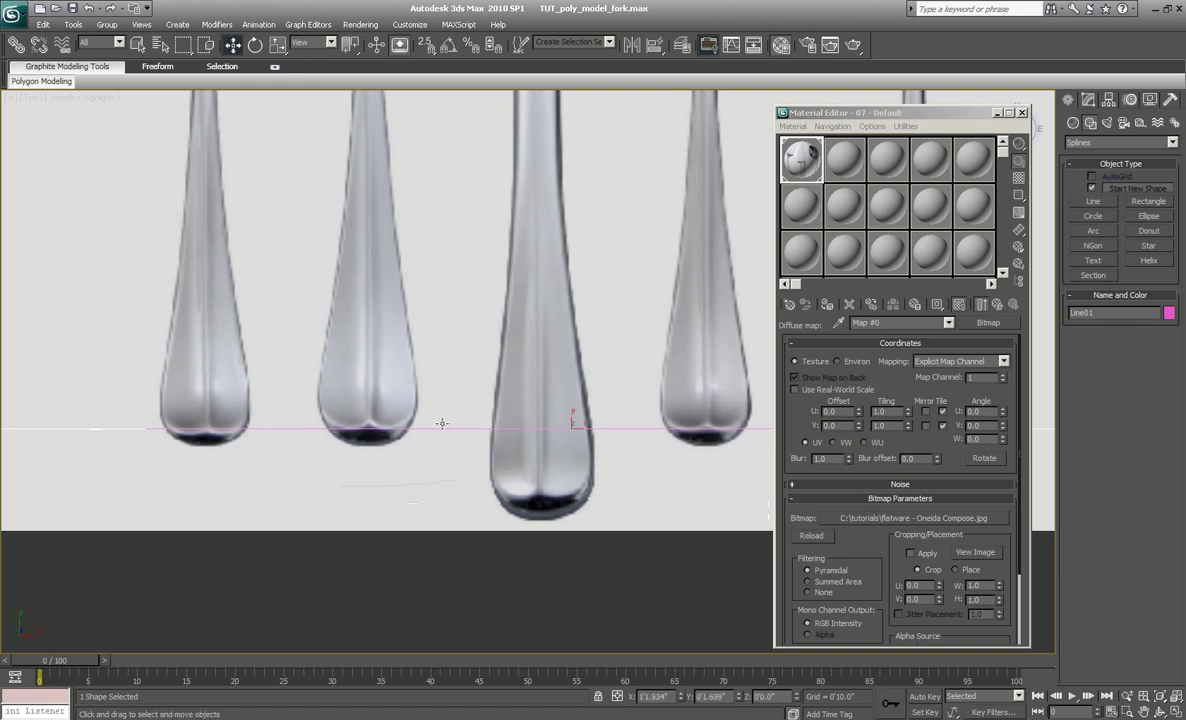
middle_click_drag(442, 423, 476, 415)
left_click_drag(474, 393, 474, 410)
- Clone the horizontal line as an instance up to the neck just below the taller fork's head
scroll(481, 392, "down", 2)
mouse_move(481, 392)
middle_mouse_down()
mouse_move(453, 455)
mouse_move(471, 451)
middle_mouse_up()
scroll(456, 453, "down", 3)
scroll(454, 456, "up", 1)
mouse_move(495, 484)
left_mouse_down("shift")
mouse_move(489, 322)
mouse_move(474, 305)
left_mouse_up("shift")
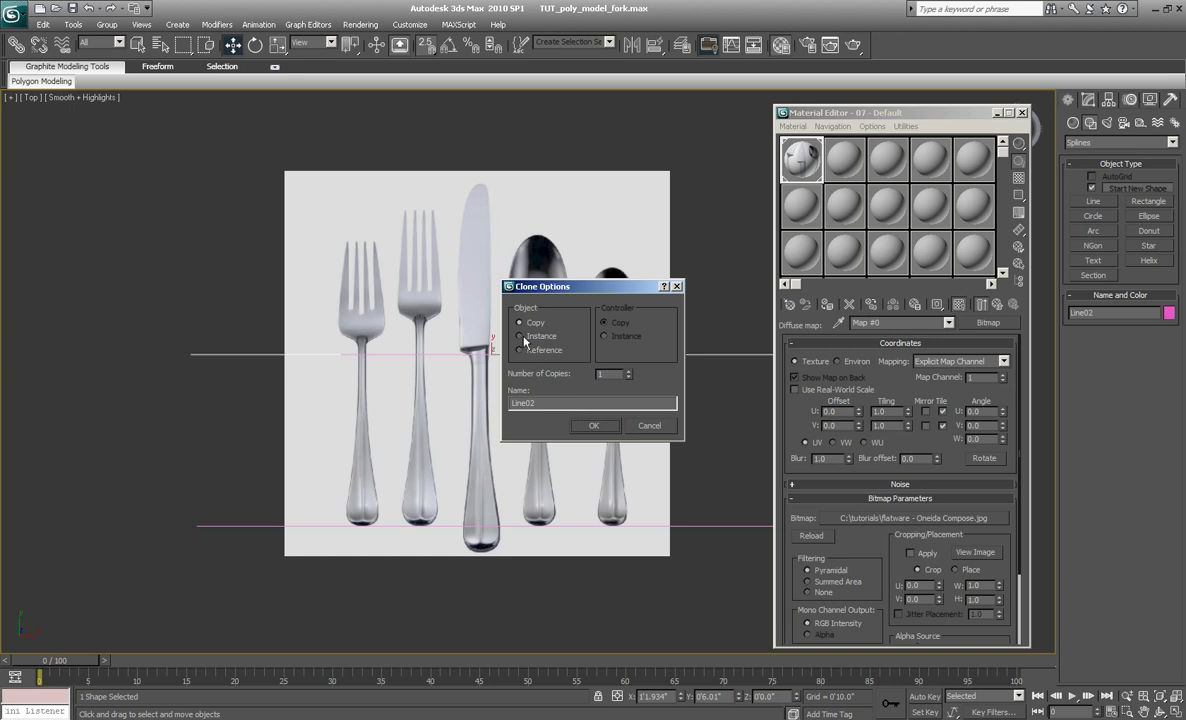
left_click(593, 425)
- Clone two more instances of the line, one at the base of the taller fork's tine slots and one at its tine tips
scroll(454, 433, "up", 6)
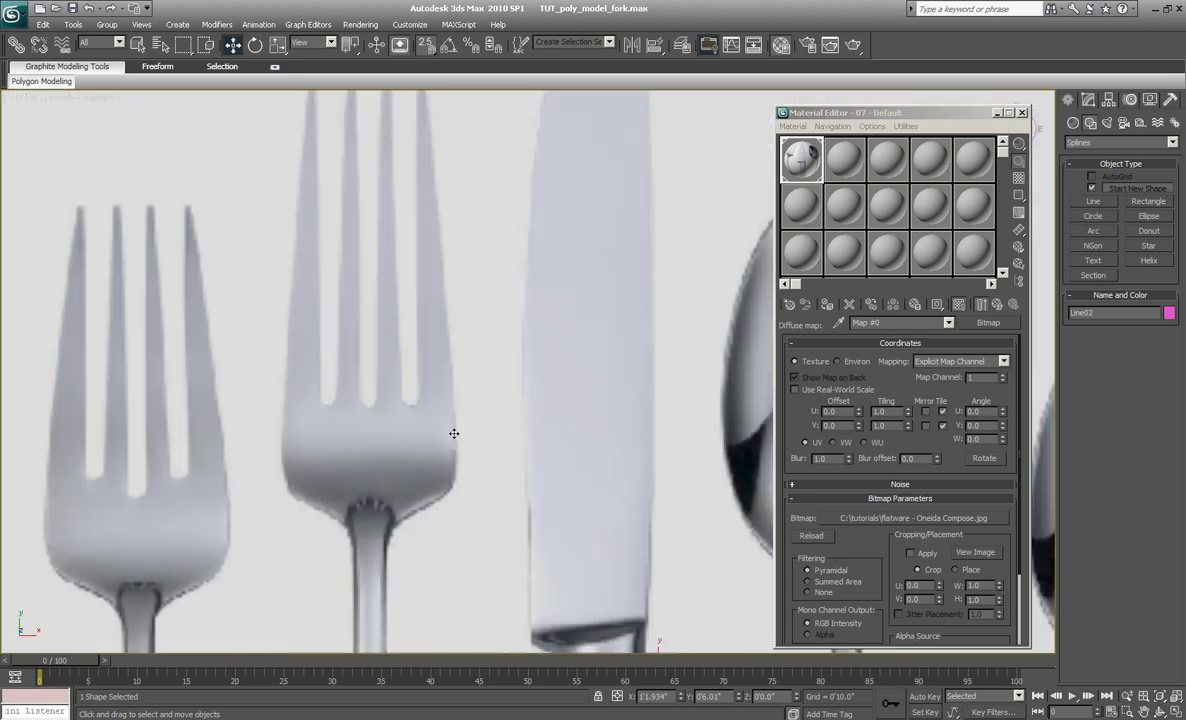
scroll(454, 433, "down", 5)
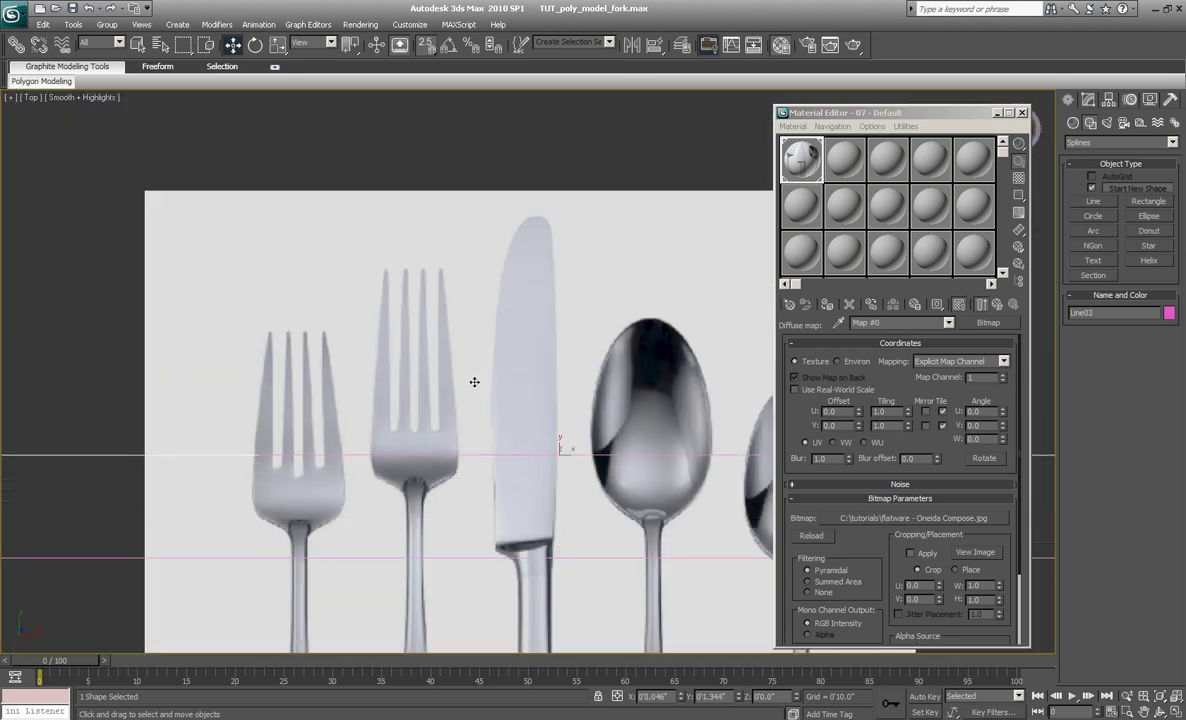
left_click_drag(473, 378, 472, 357, "shift")
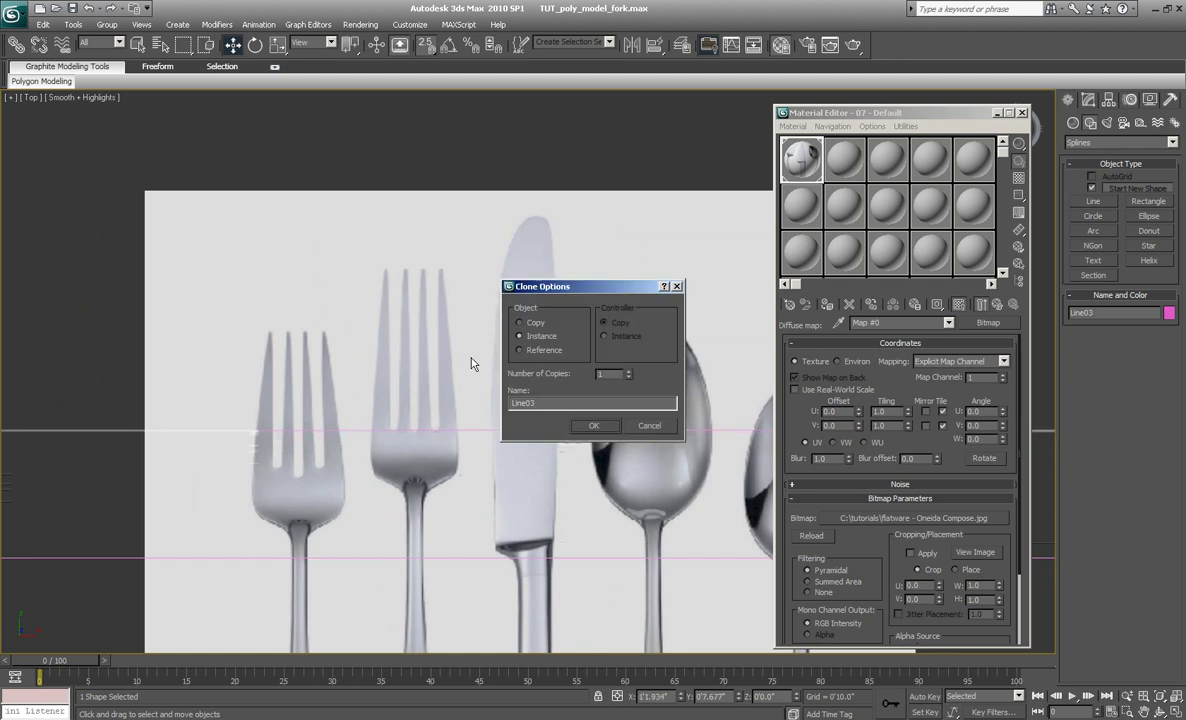
left_click(593, 425)
left_click_drag(471, 416, 469, 266, "shift")
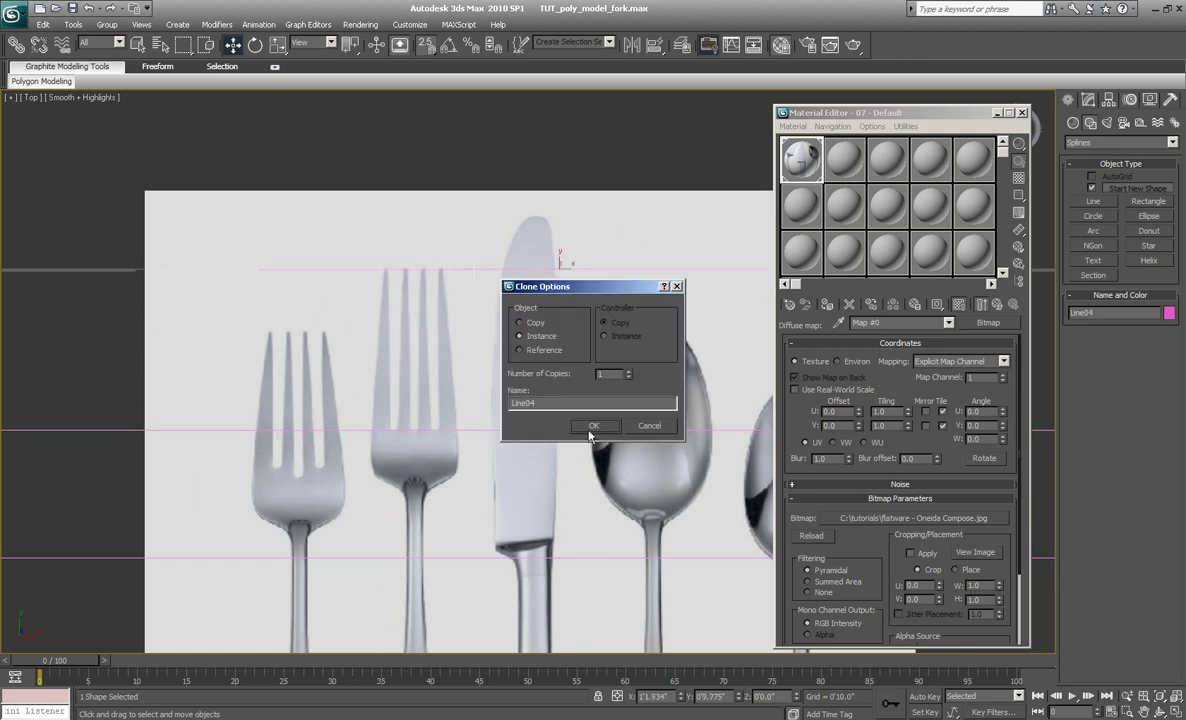
left_click(593, 425)
- Clone another instance of the line down to the base of the taller fork's head, where it meets the neck
scroll(683, 434, "down", 5)
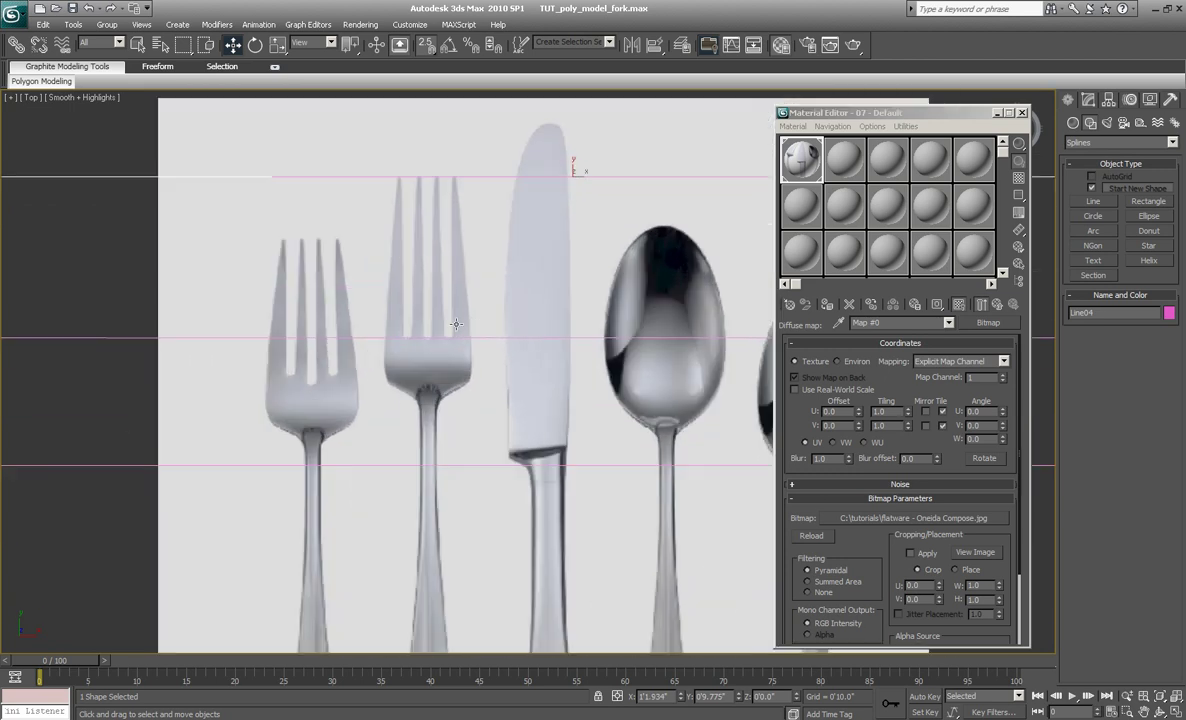
scroll(451, 316, "up", 4)
mouse_move(441, 191)
left_mouse_down("shift")
mouse_move(463, 241)
mouse_move(463, 402)
left_mouse_up("shift")
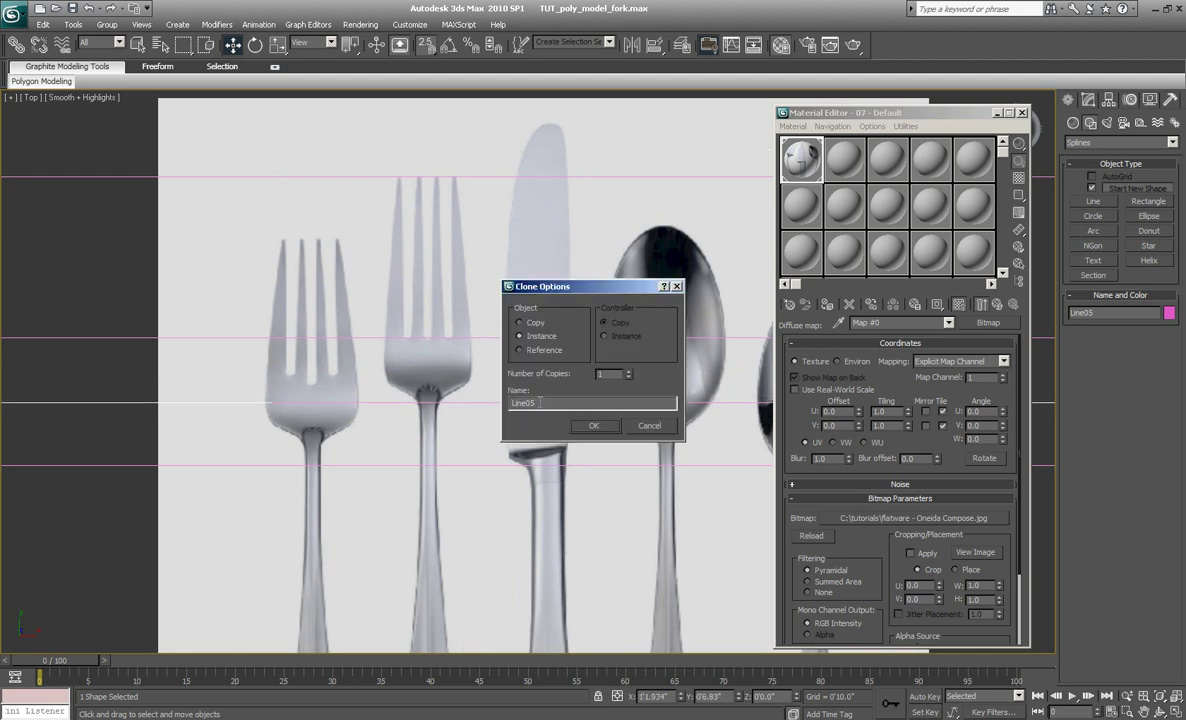
left_click(591, 427)
scroll(531, 371, "down", 5)
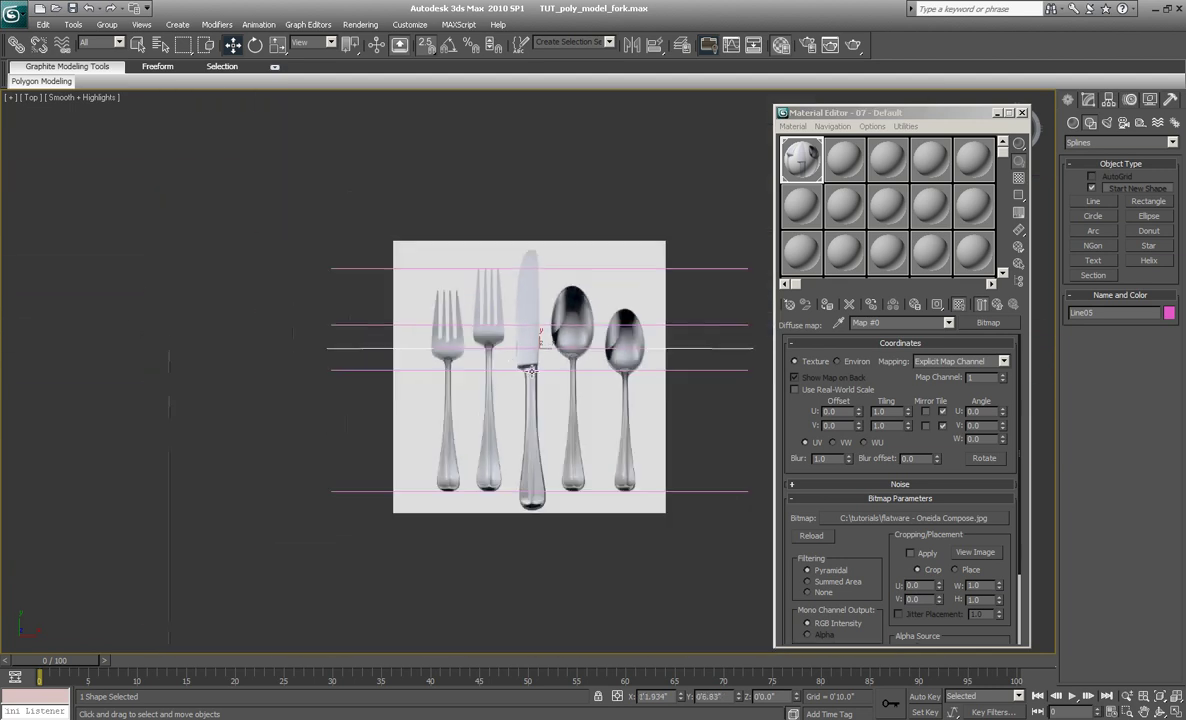
- Convert the flatware reference image plane to an editable poly
left_click(703, 444)
middle_click_drag(703, 444, 627, 431)
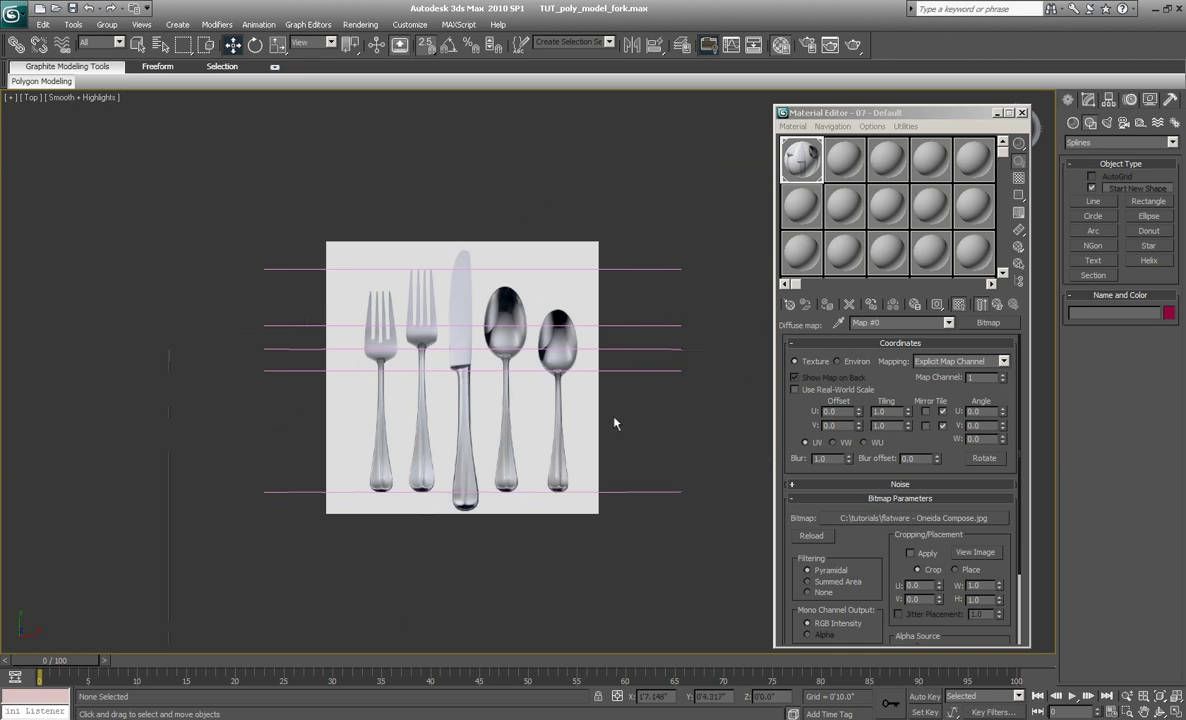
scroll(610, 422, "up", 3)
middle_click_drag(249, 344, 270, 304)
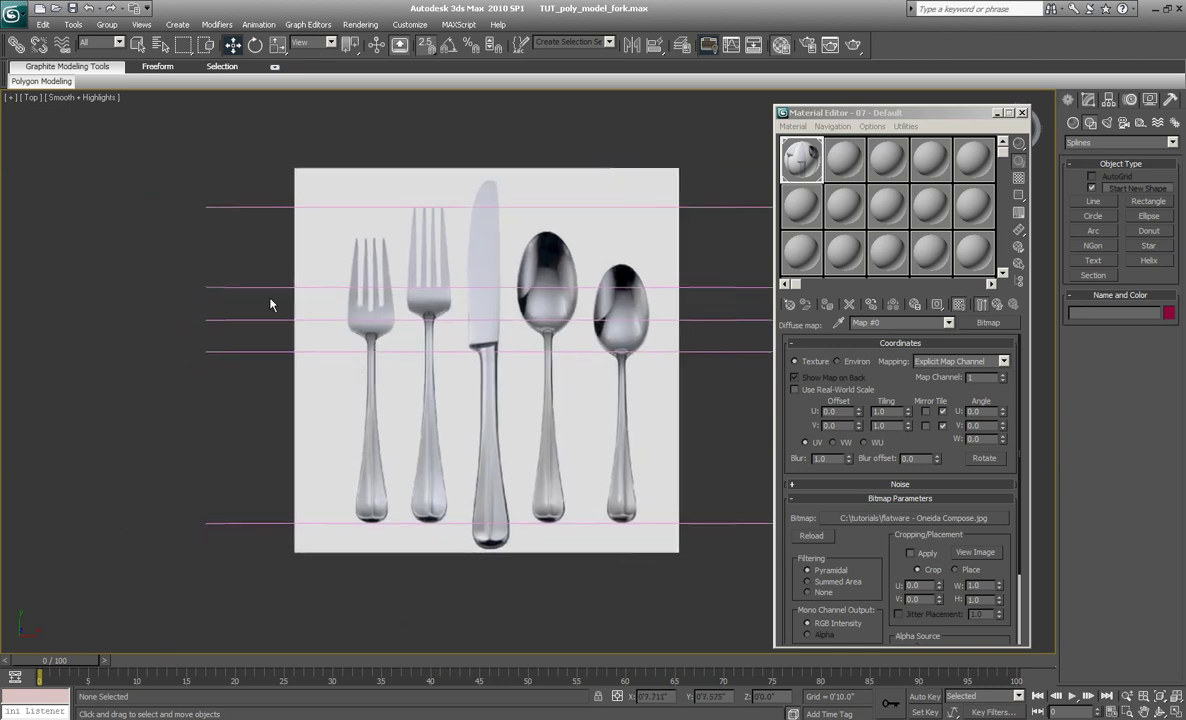
left_click(338, 181)
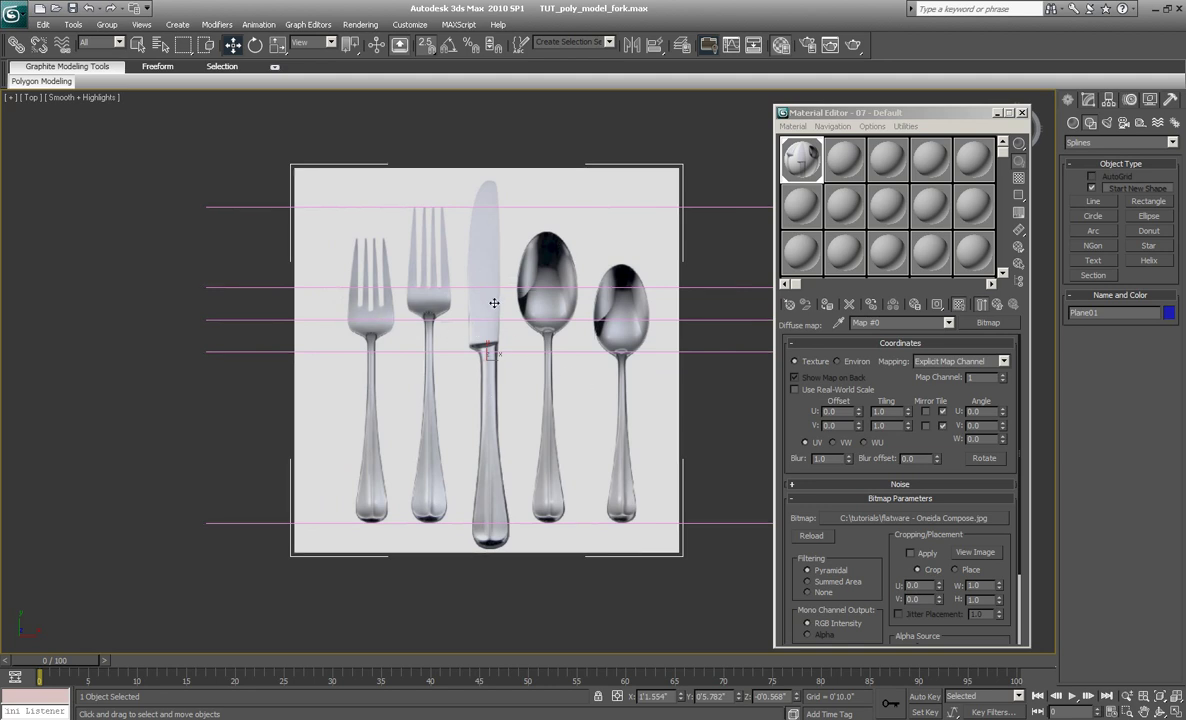
left_click(1088, 100)
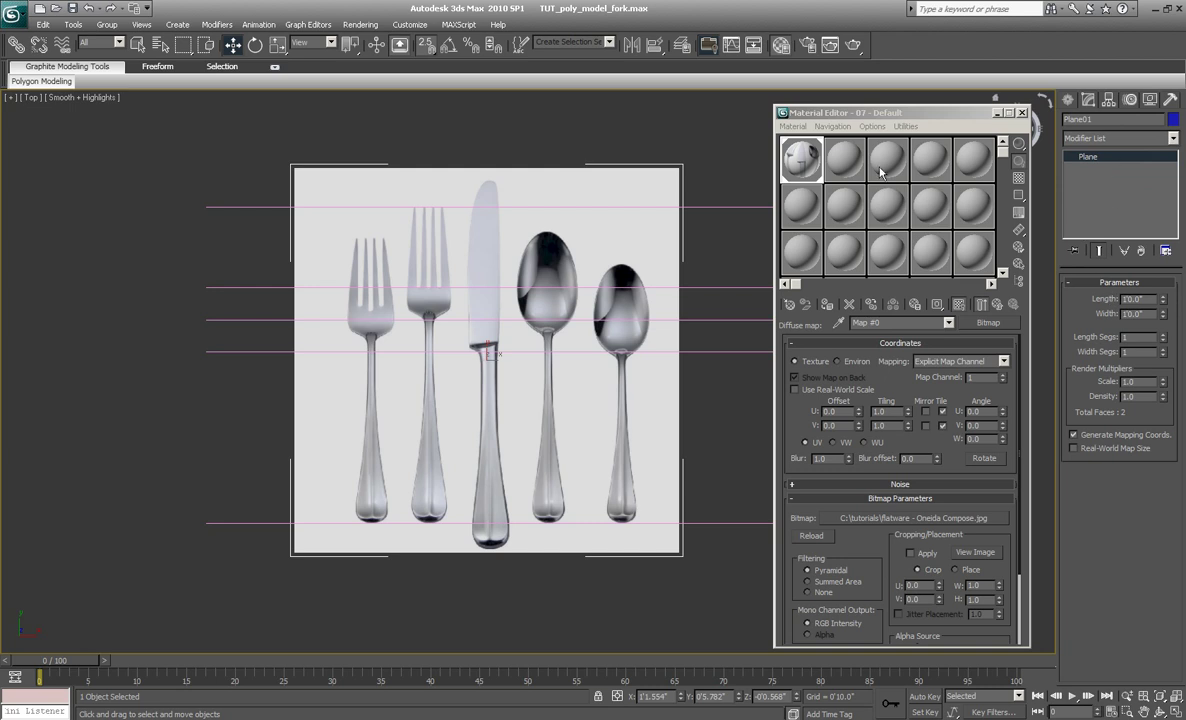
right_click(770, 243)
mouse_move(700, 375)
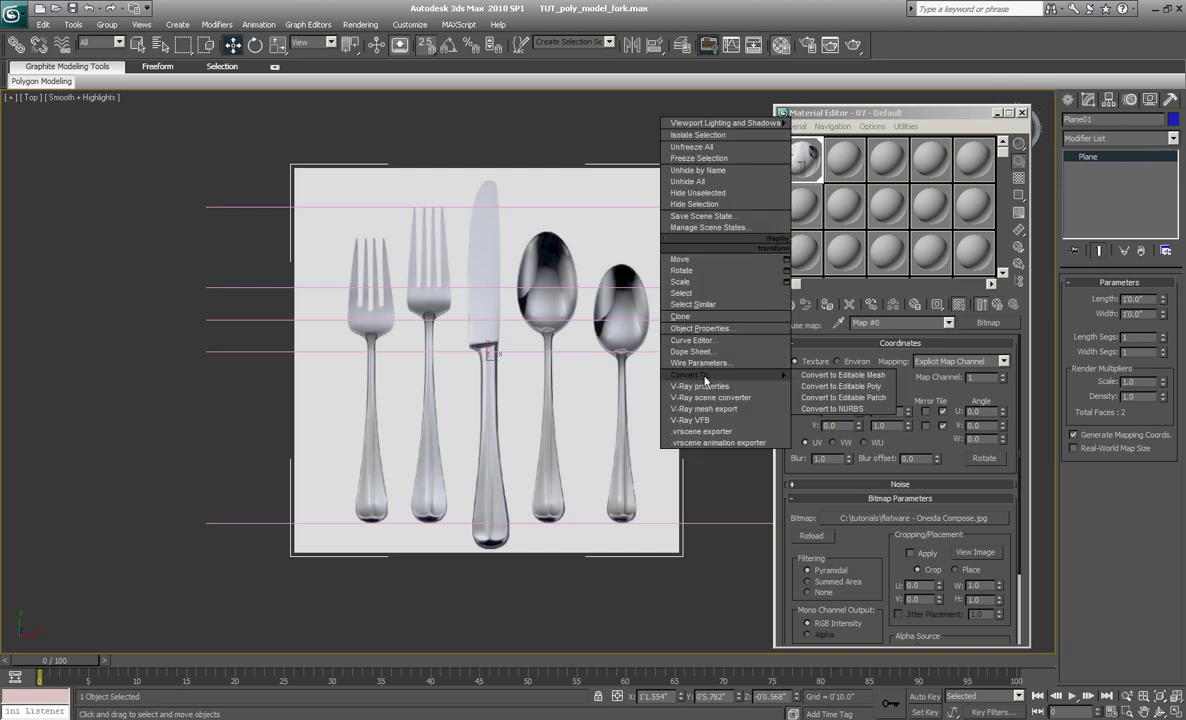
left_click(826, 387)
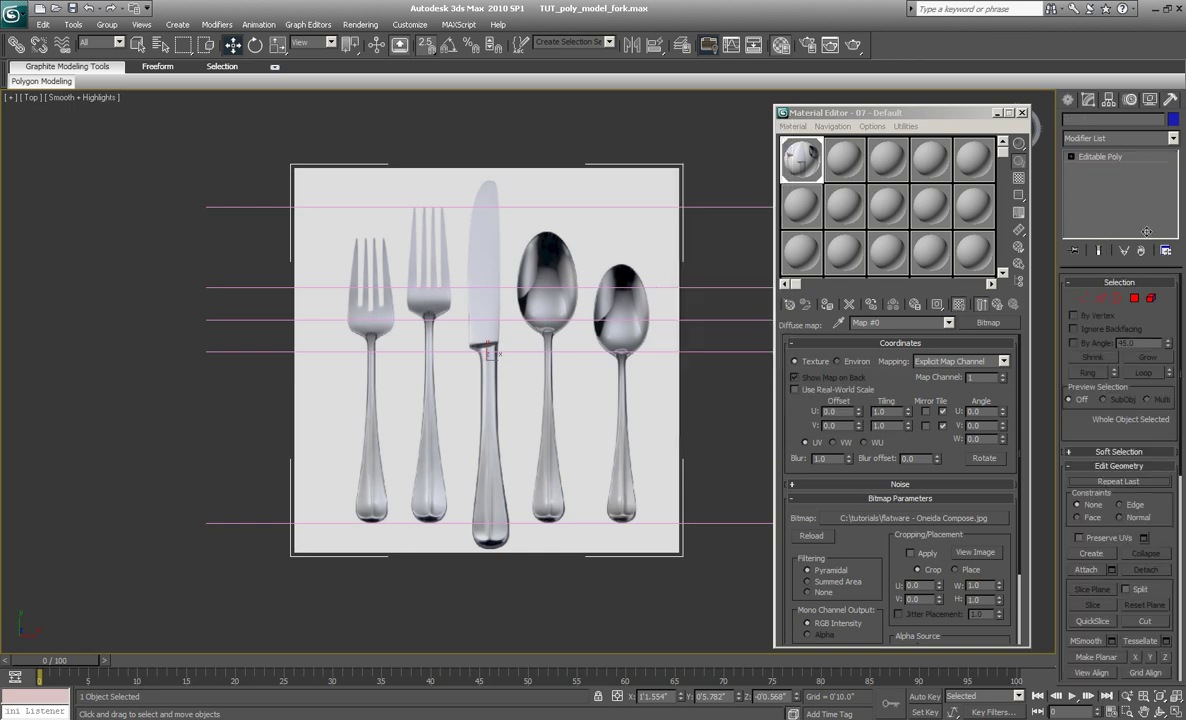
- Select the two vertices on the reference plane's right edge and enable Preserve UVs
left_click(1071, 157)
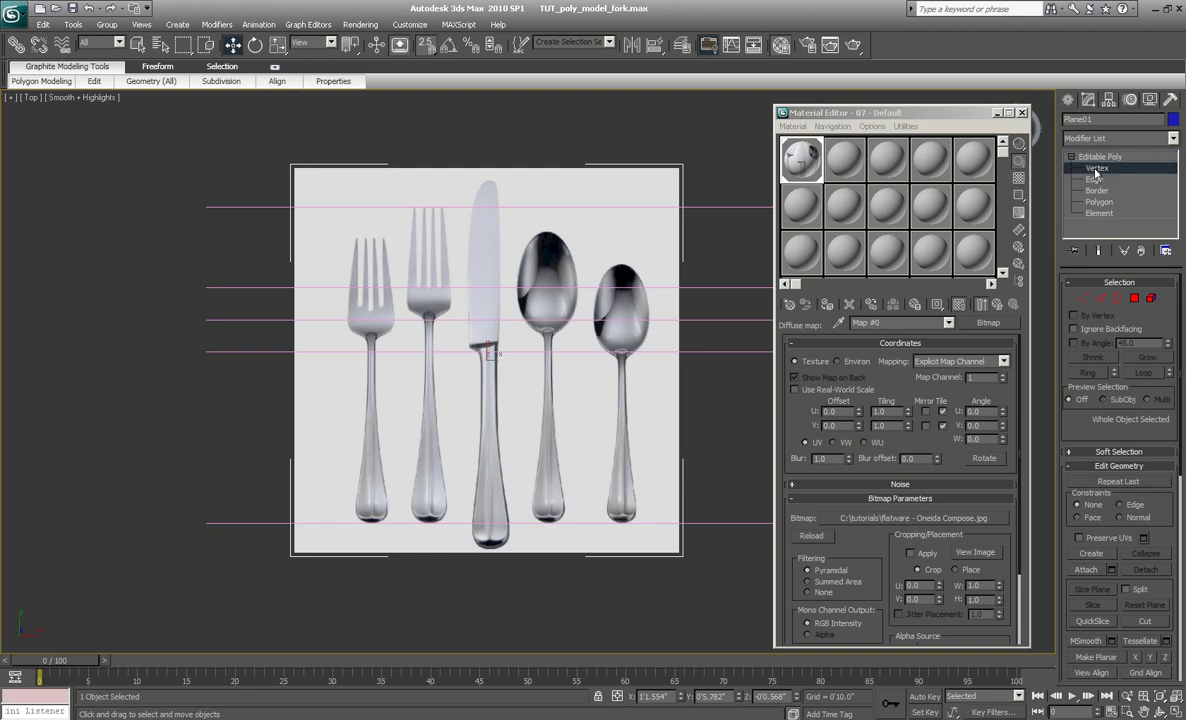
left_click(1096, 169)
left_click_drag(707, 592, 670, 152)
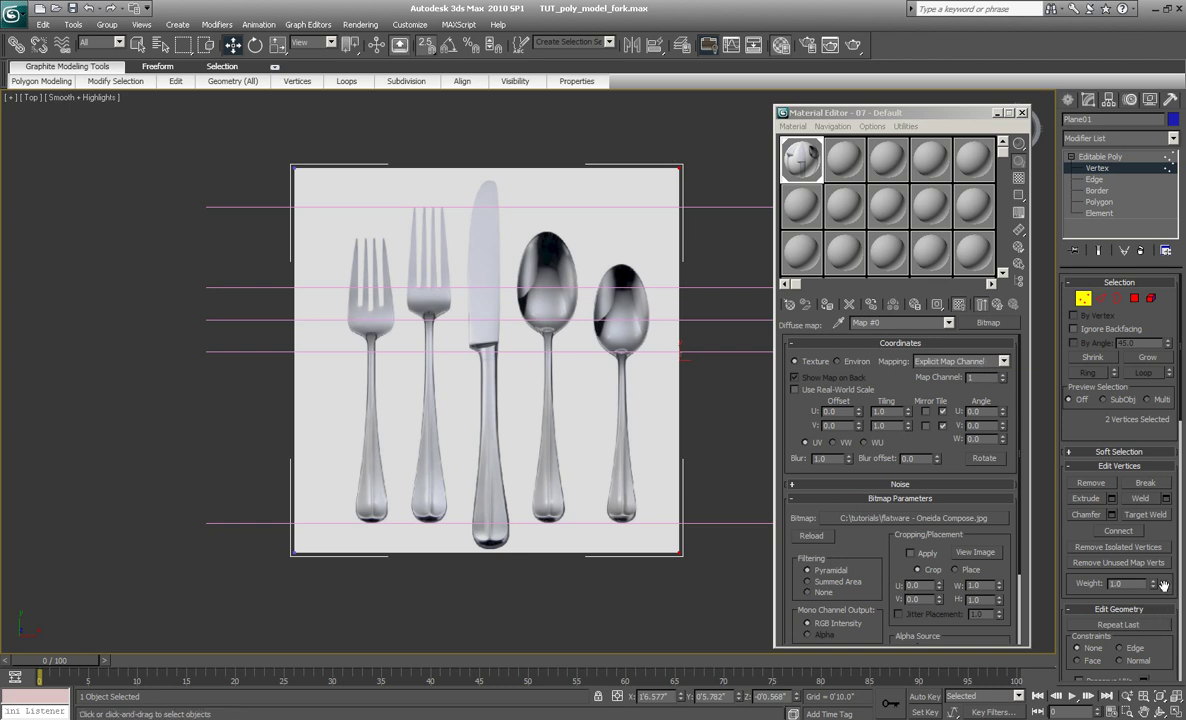
left_click_drag(1163, 585, 1150, 507)
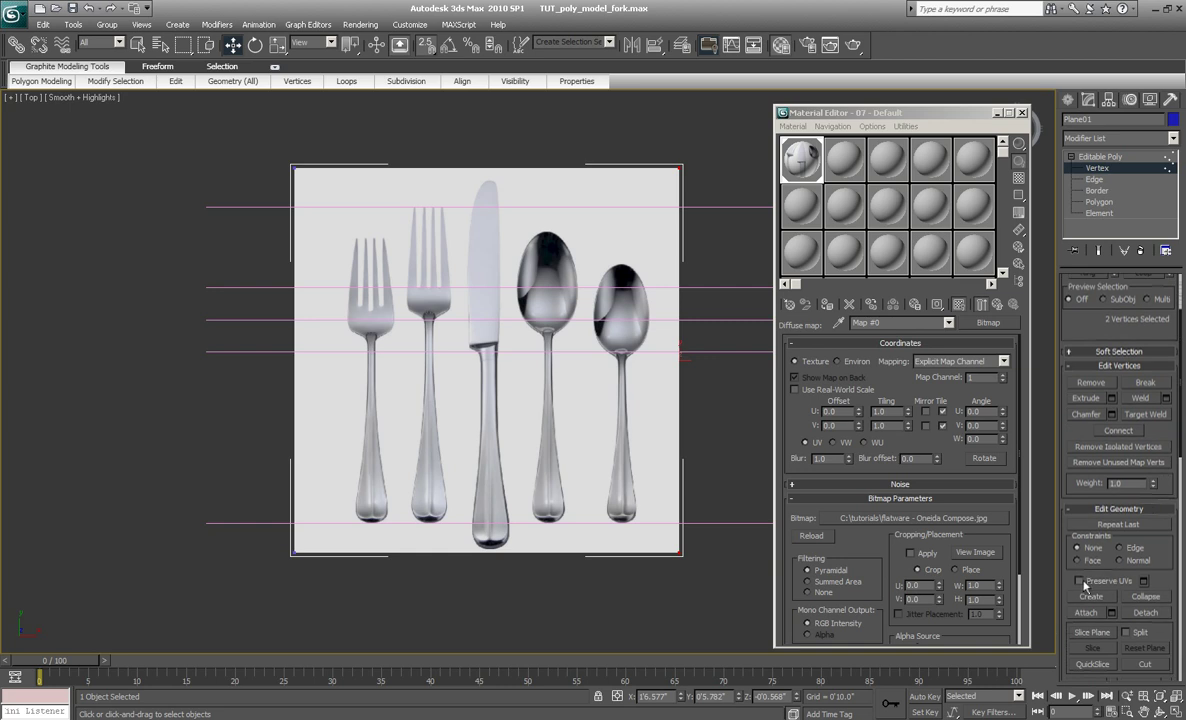
middle_click_drag(615, 375, 651, 357)
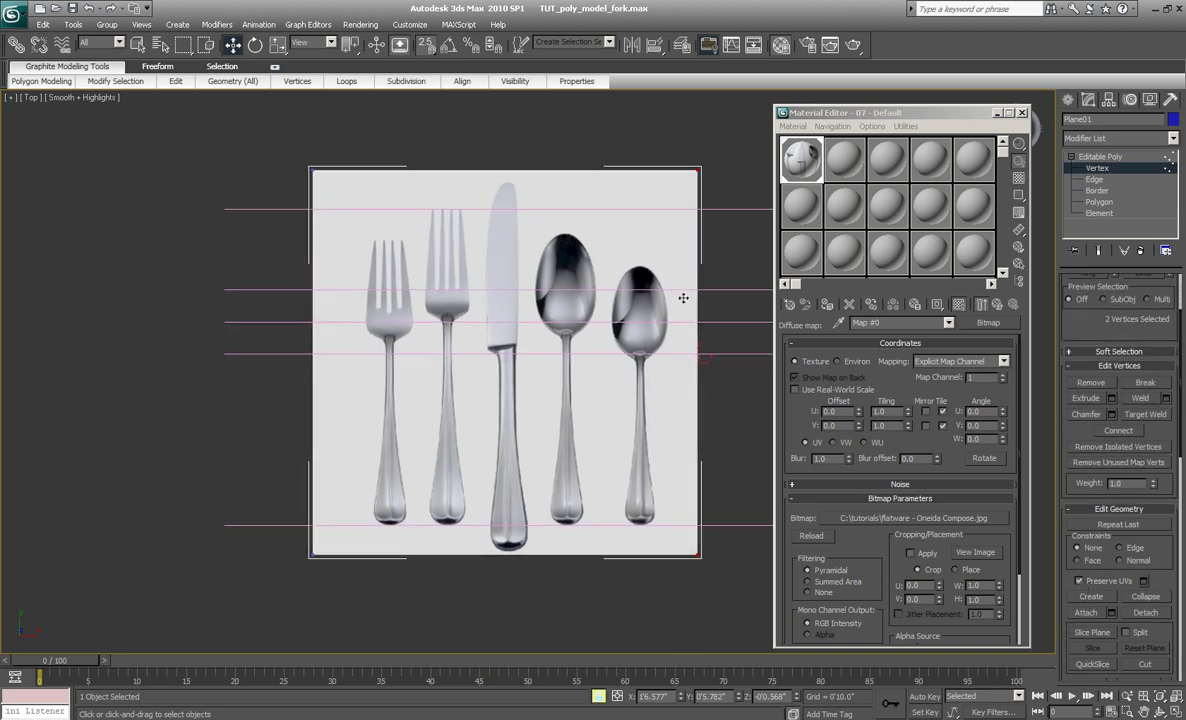
- Try moving the plane's right-edge vertices inward with and without Preserve UVs, undoing each move
left_click_drag(678, 296, 461, 275)
key("ctrl+z")
left_click_drag(682, 252, 549, 249)
key("ctrl+z")
middle_click_drag(663, 244, 667, 259)
left_click_drag(677, 226, 553, 243)
key("ctrl+z")
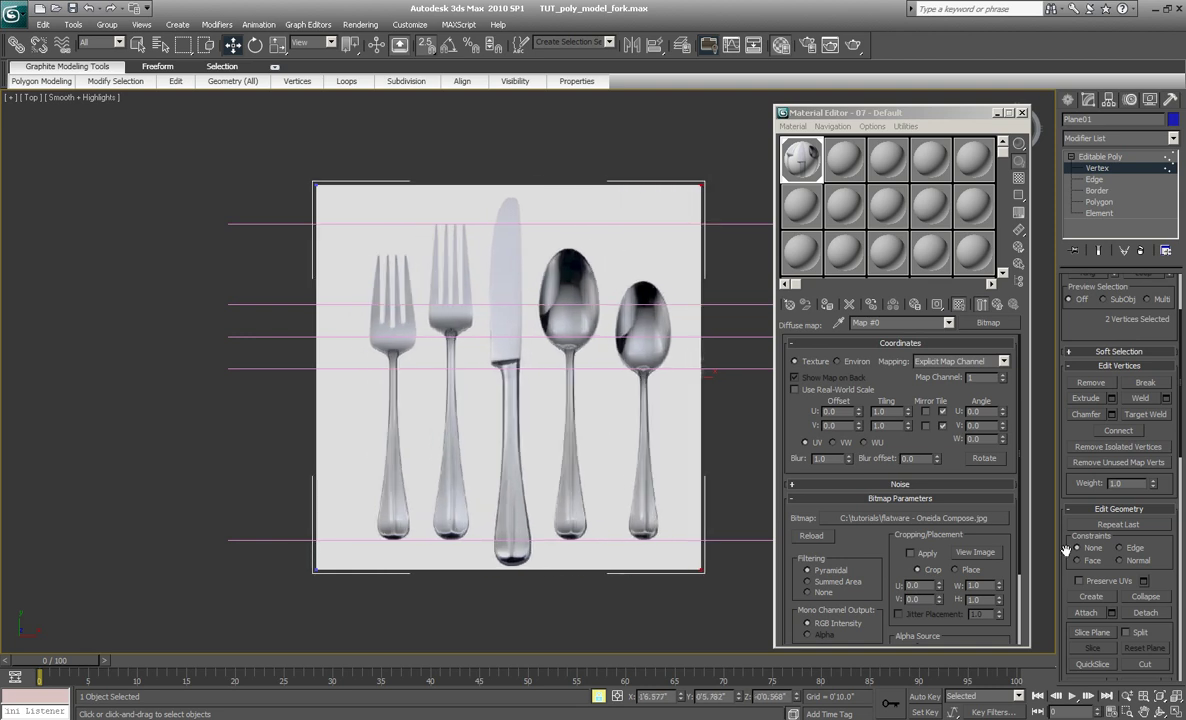
- With Preserve UVs enabled, move the plane's right and left edge vertices inward to frame only the taller fork, and leave vertex editing
left_click(1096, 584)
left_click_drag(683, 206, 463, 204)
left_click_drag(352, 573, 266, 160)
left_click_drag(405, 265, 428, 258)
left_click(572, 388)
middle_click_drag(572, 388, 705, 397)
left_click(1093, 170)
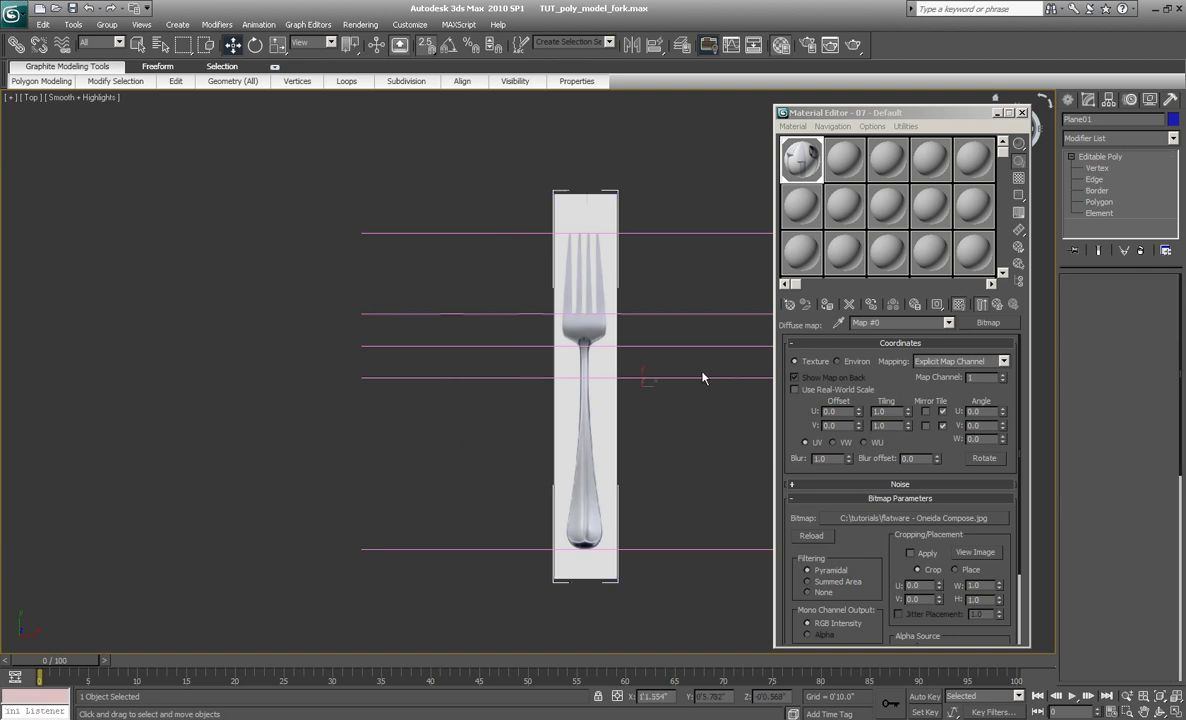
- Draw a straight vertical line beside the fork's left side with a vertex at each of the five horizontal guides
left_click(672, 396)
scroll(538, 425, "up", 3)
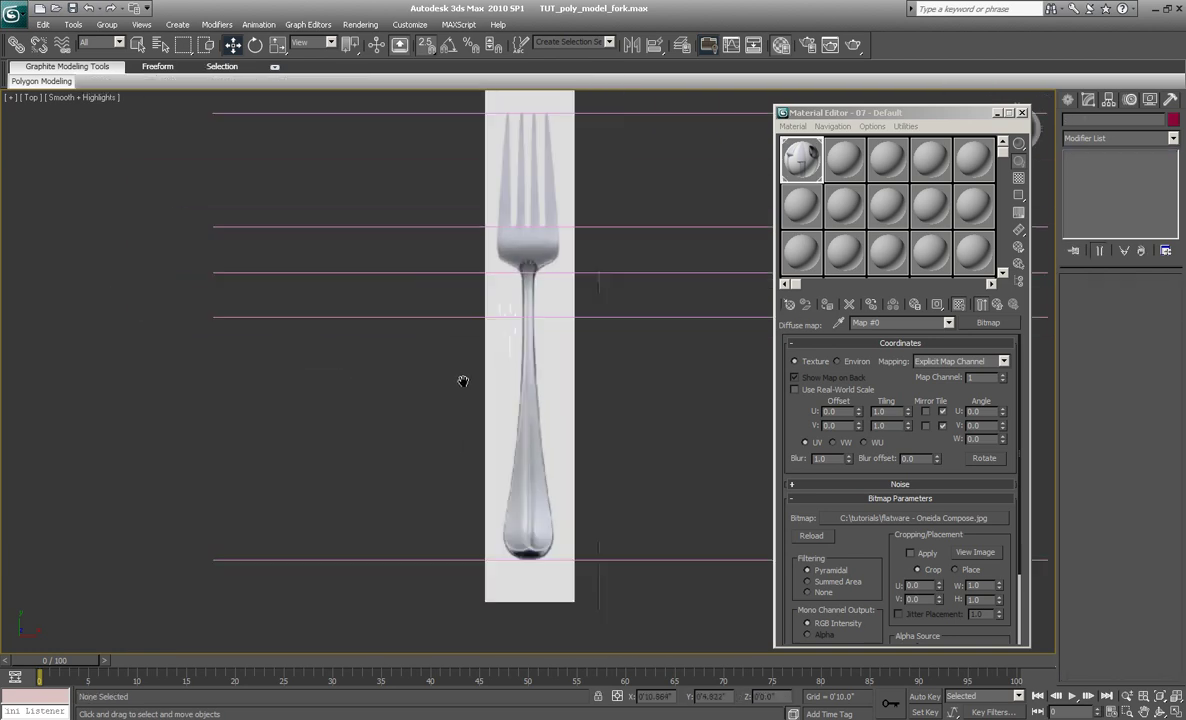
middle_click_drag(455, 383, 452, 410)
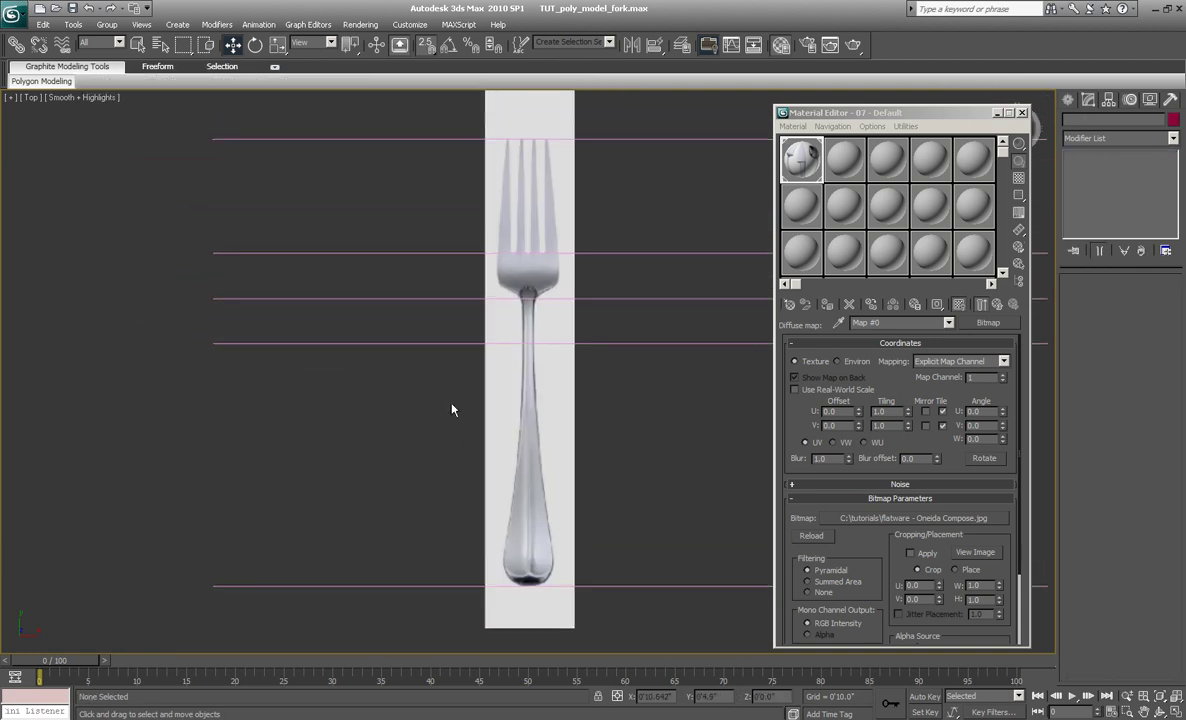
key("l")
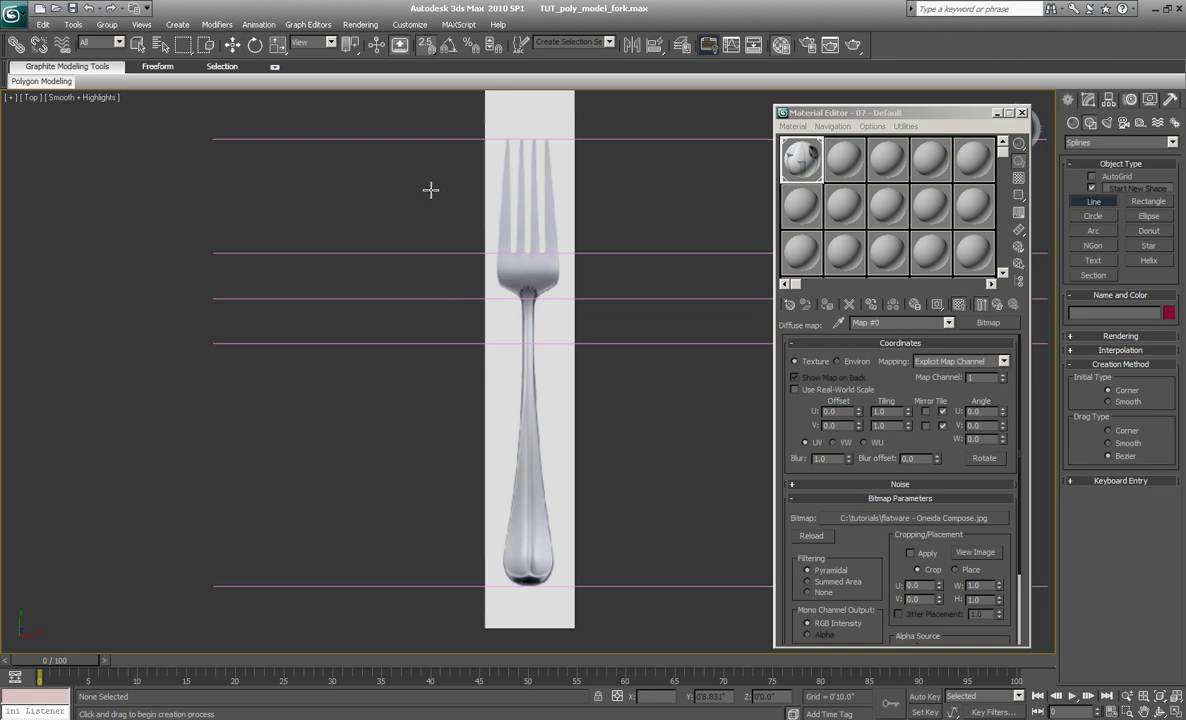
left_click(434, 139)
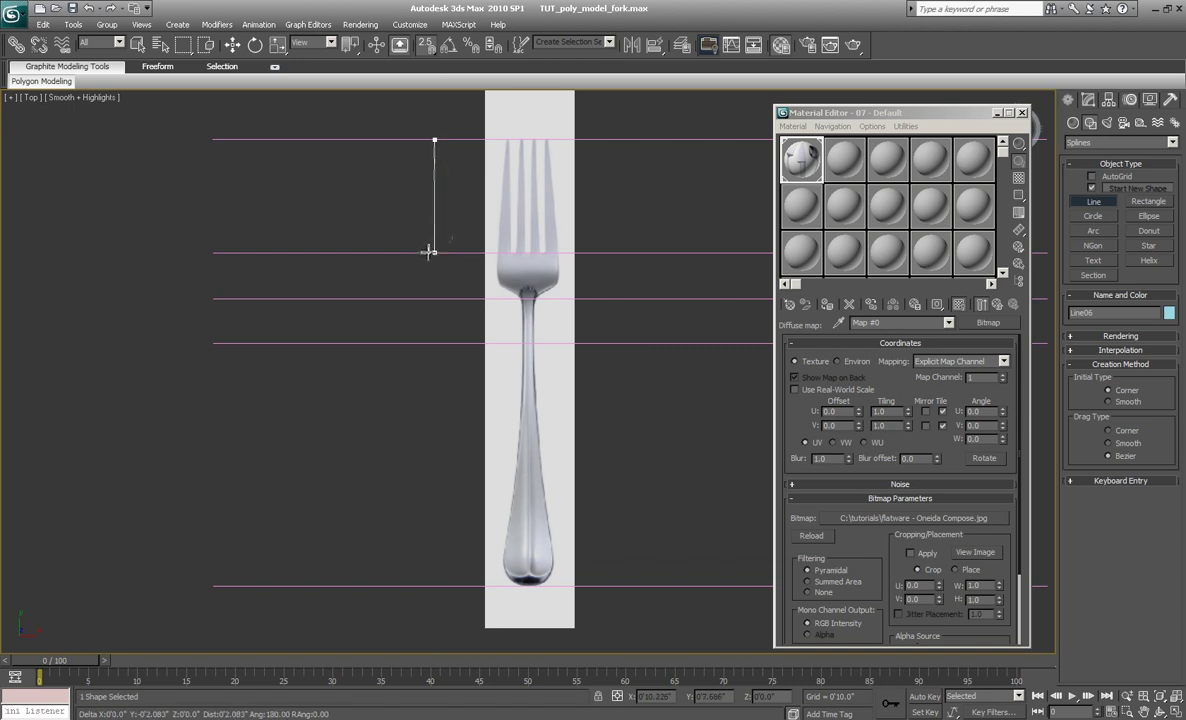
left_click(429, 252)
left_click(425, 297, "shift")
left_click(413, 340, "shift")
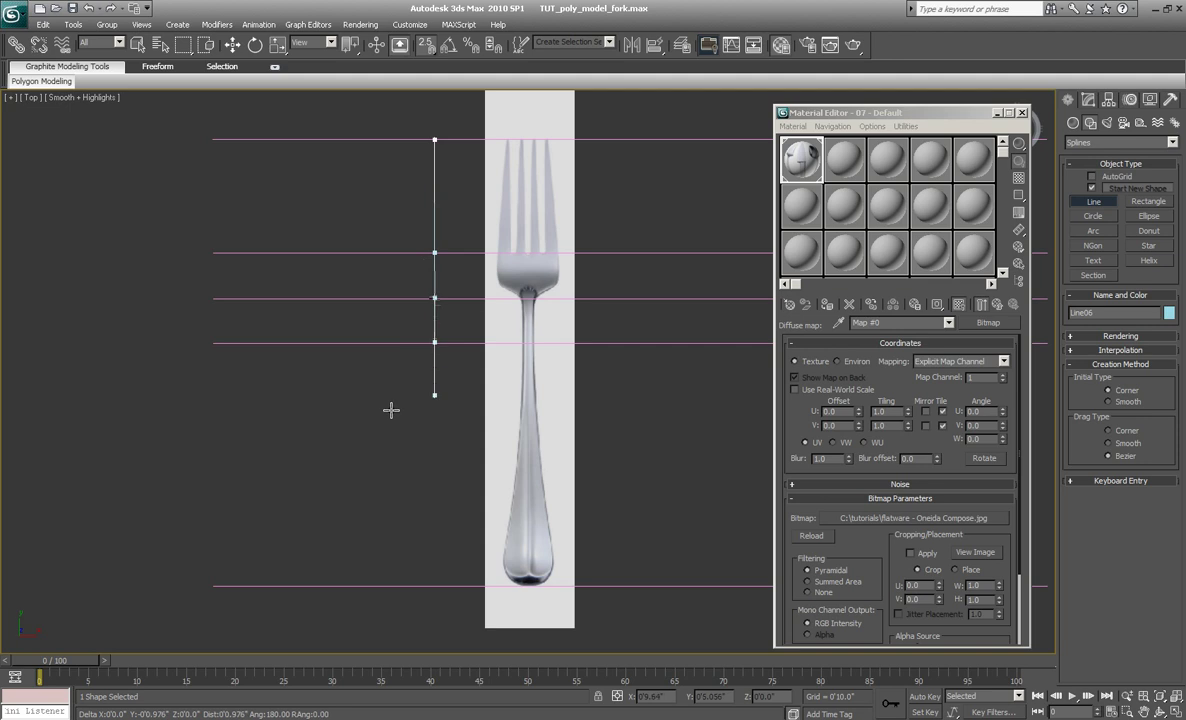
left_click(399, 585, "shift")
right_click(450, 543)
- Select all vertices of the vertical line and convert them to Bezier
scroll(452, 540, "down", 2)
key("1")
key("ctrl+a")
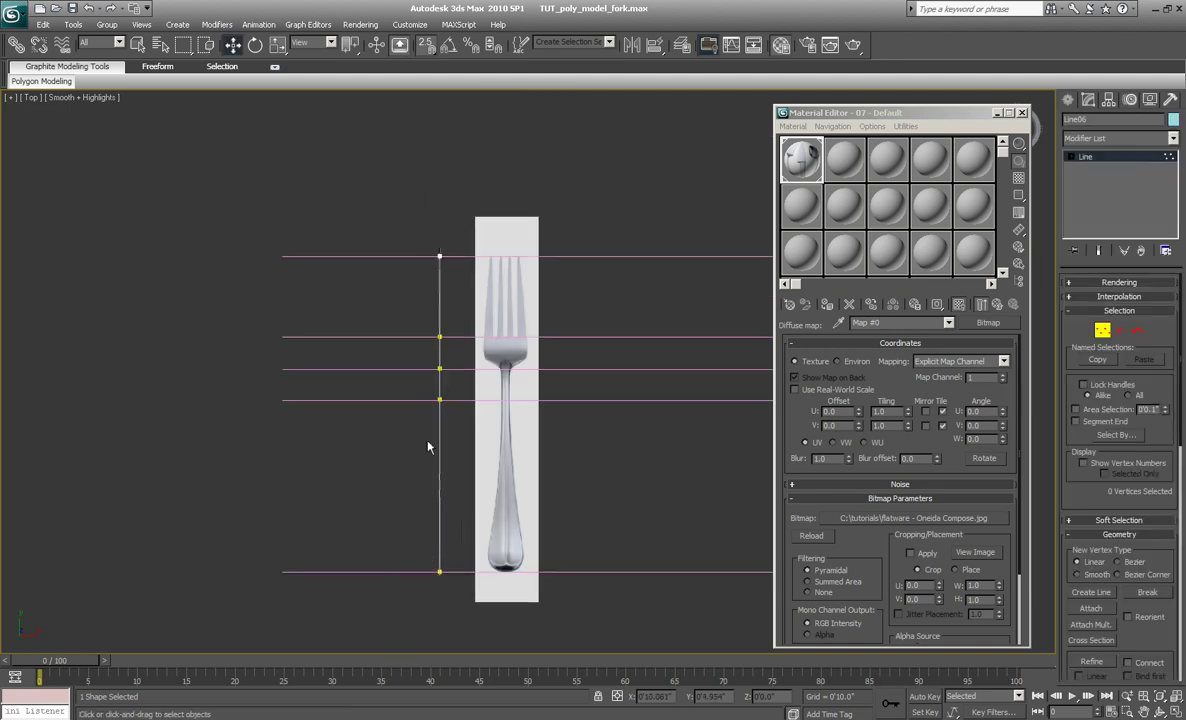
right_click(439, 367)
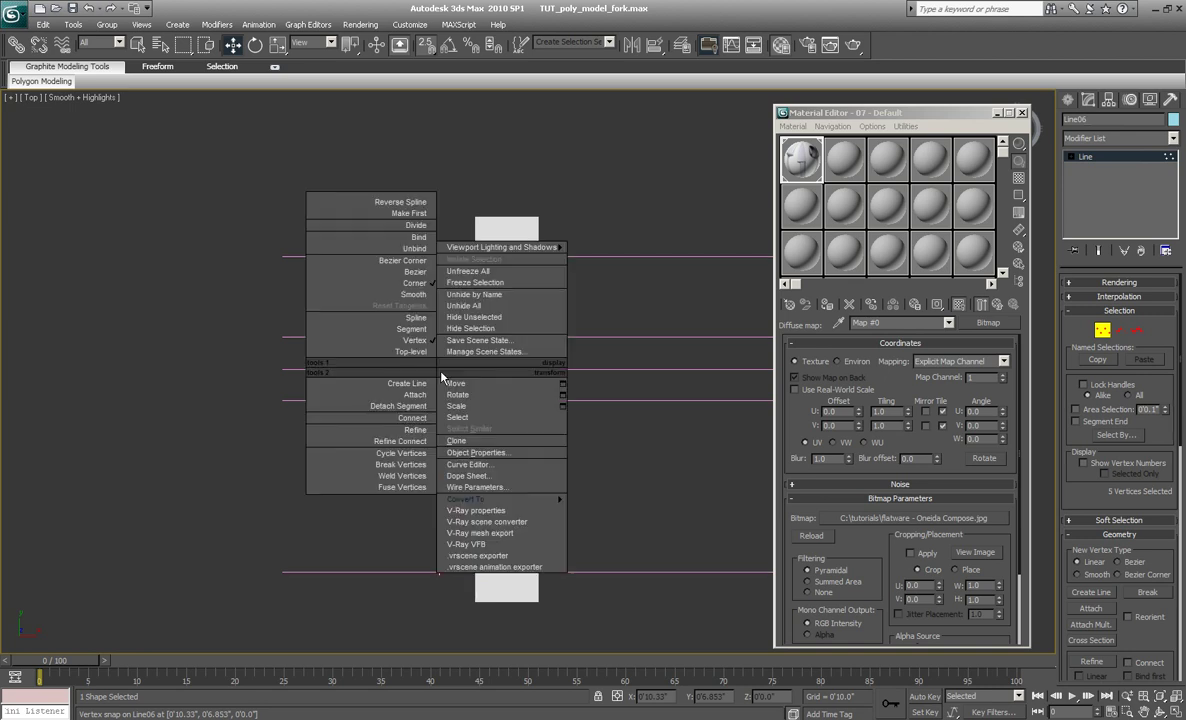
left_click(422, 281)
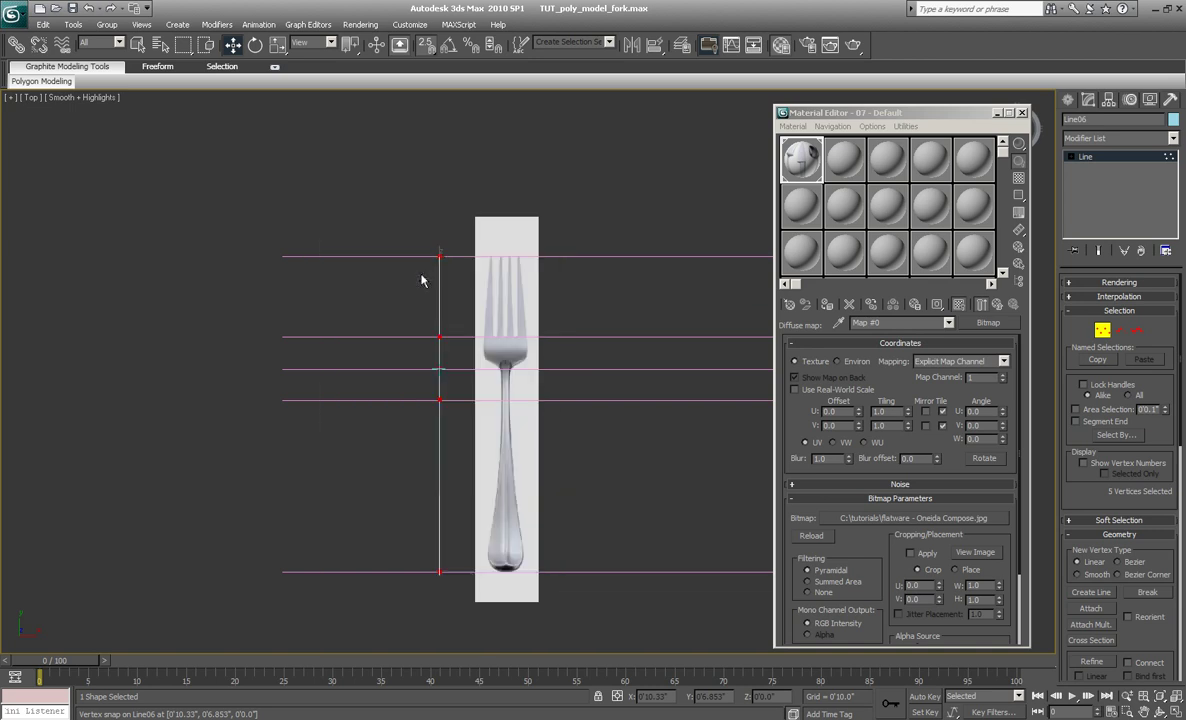
- Offset the line's top vertex by -0.75" in X with exact transform values, to X 0'9.58"
scroll(445, 268, "up", 3)
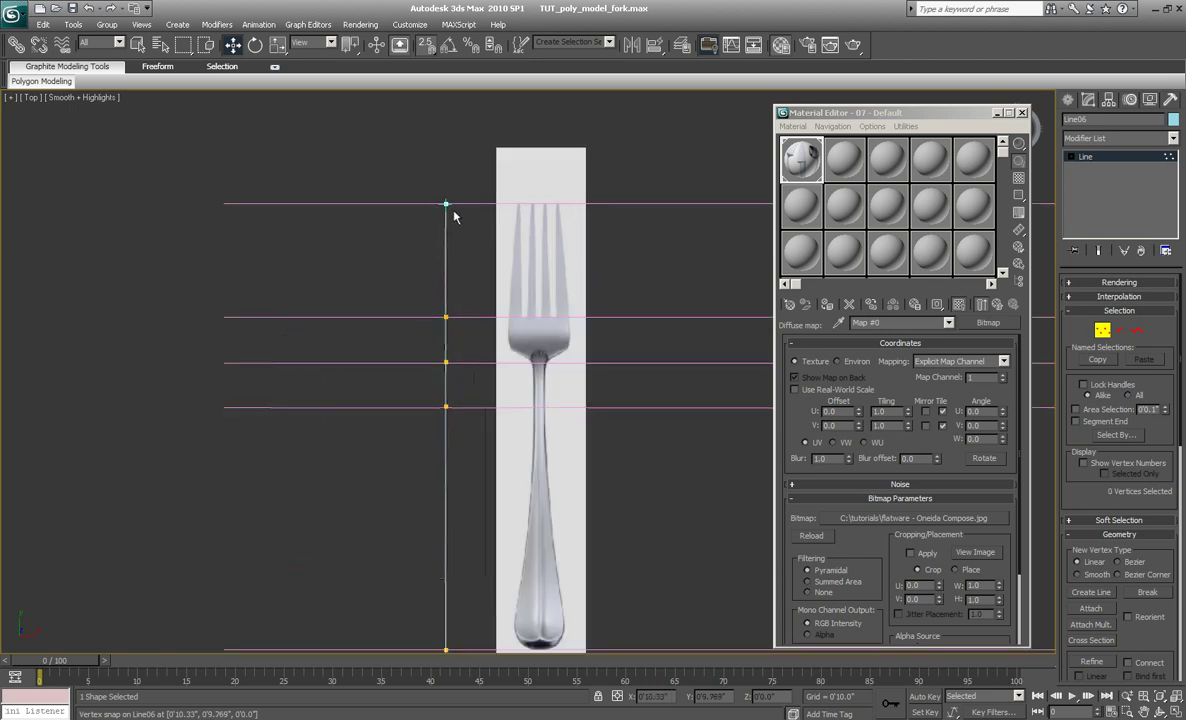
left_click_drag(466, 224, 435, 192)
scroll(430, 236, "up", 2)
middle_click_drag(435, 249, 437, 249)
key("space")
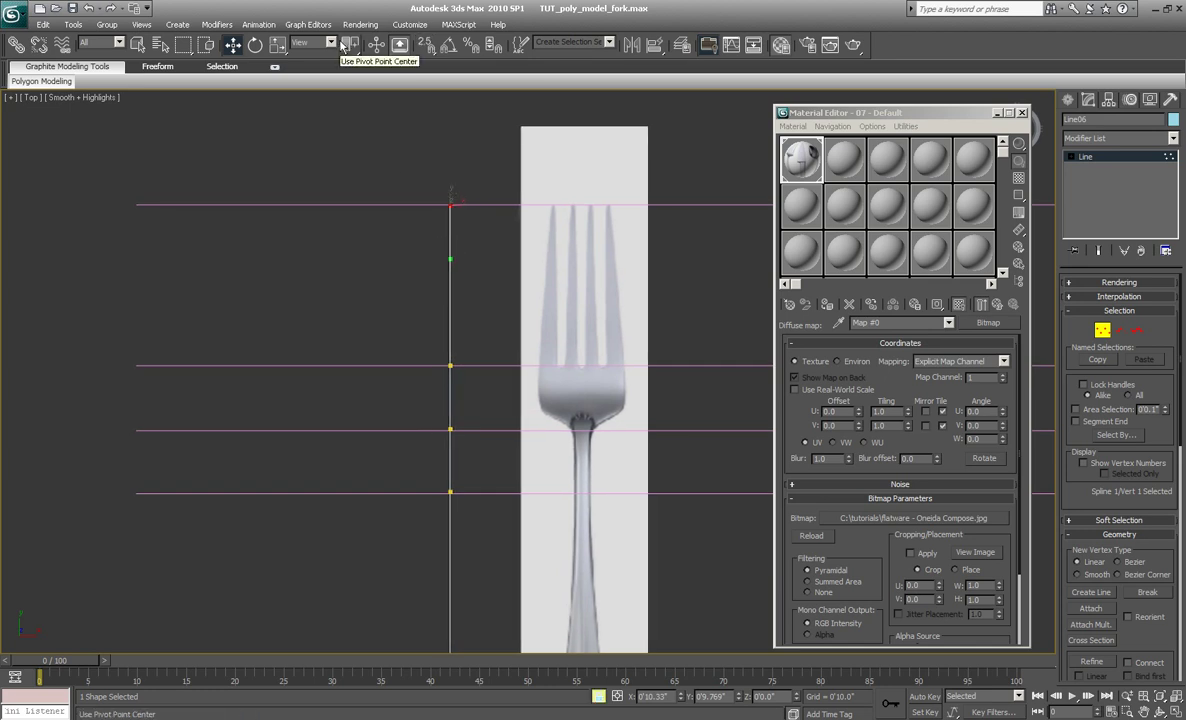
right_click(232, 44)
left_click_drag(860, 168, 287, 175)
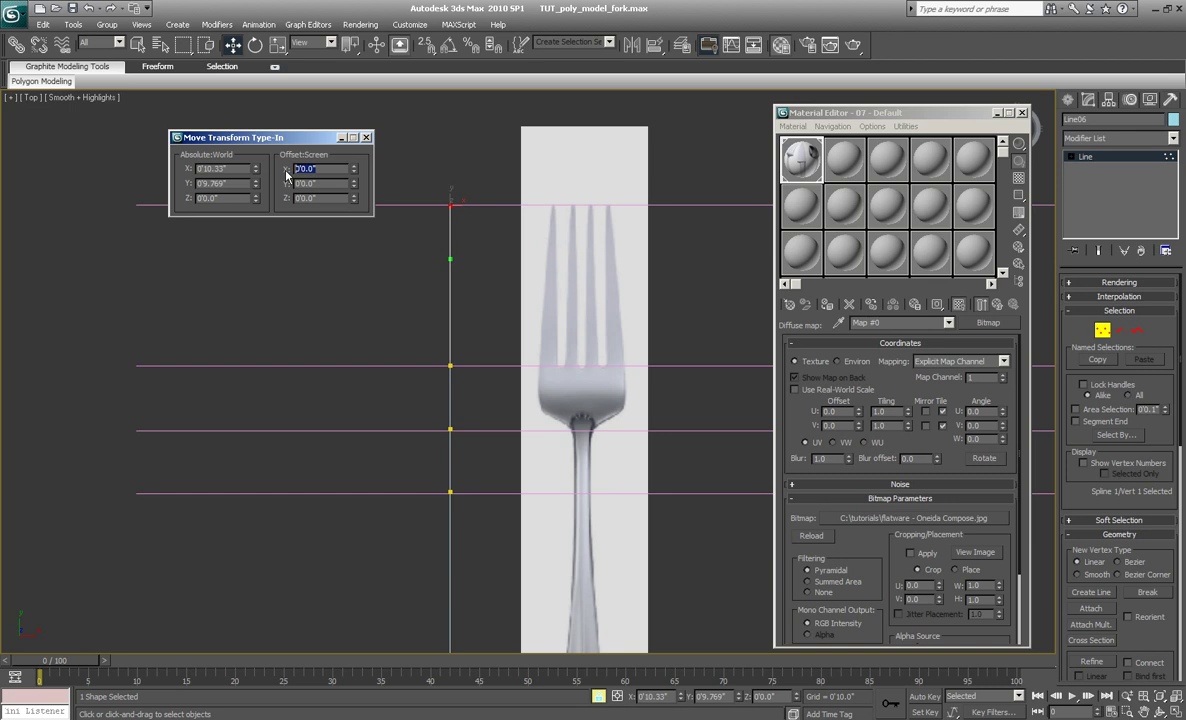
type("-1")
key("Return")
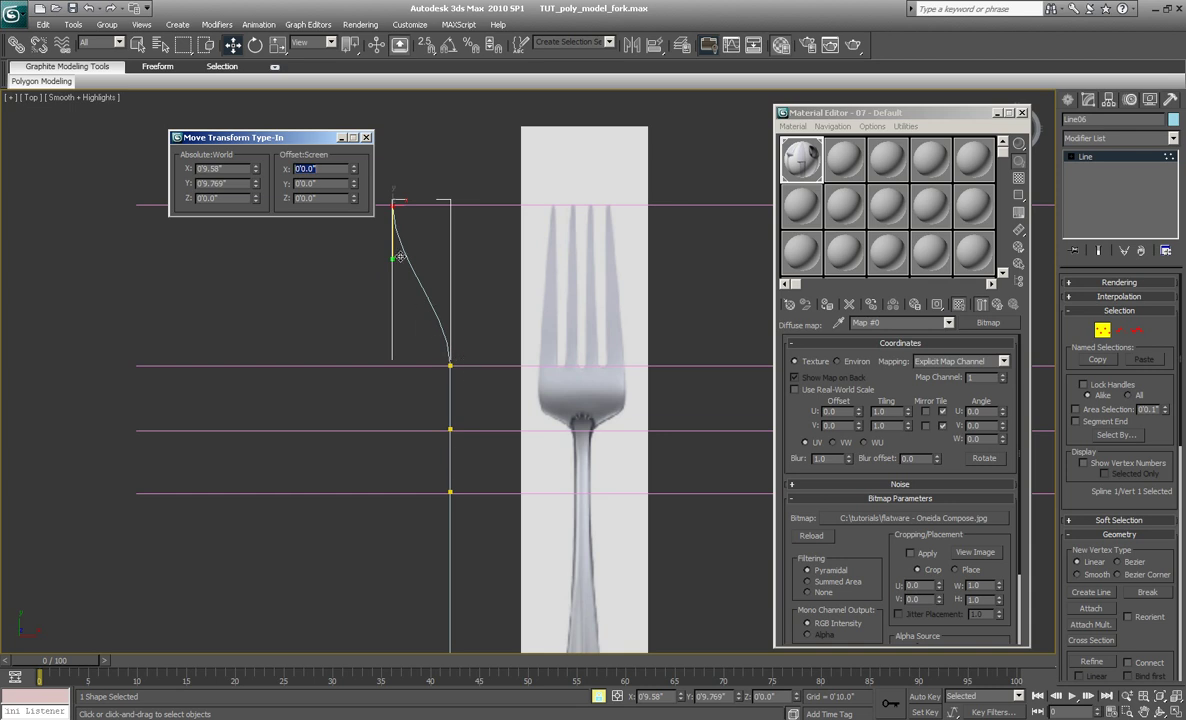
- Delete the profile line's vertex at the guide marking the base of the tine slots
middle_click_drag(454, 400, 448, 335)
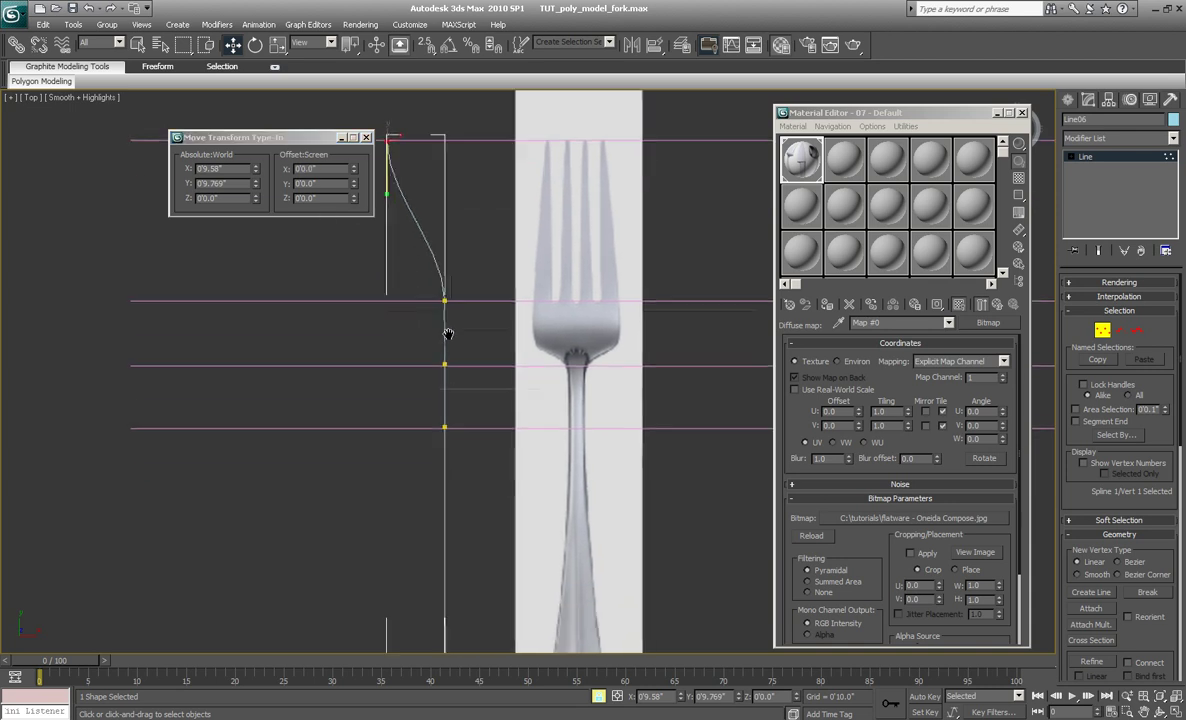
middle_click_drag(455, 392, 461, 352)
left_click_drag(457, 406, 408, 351)
middle_click_drag(434, 354, 453, 362)
key("space")
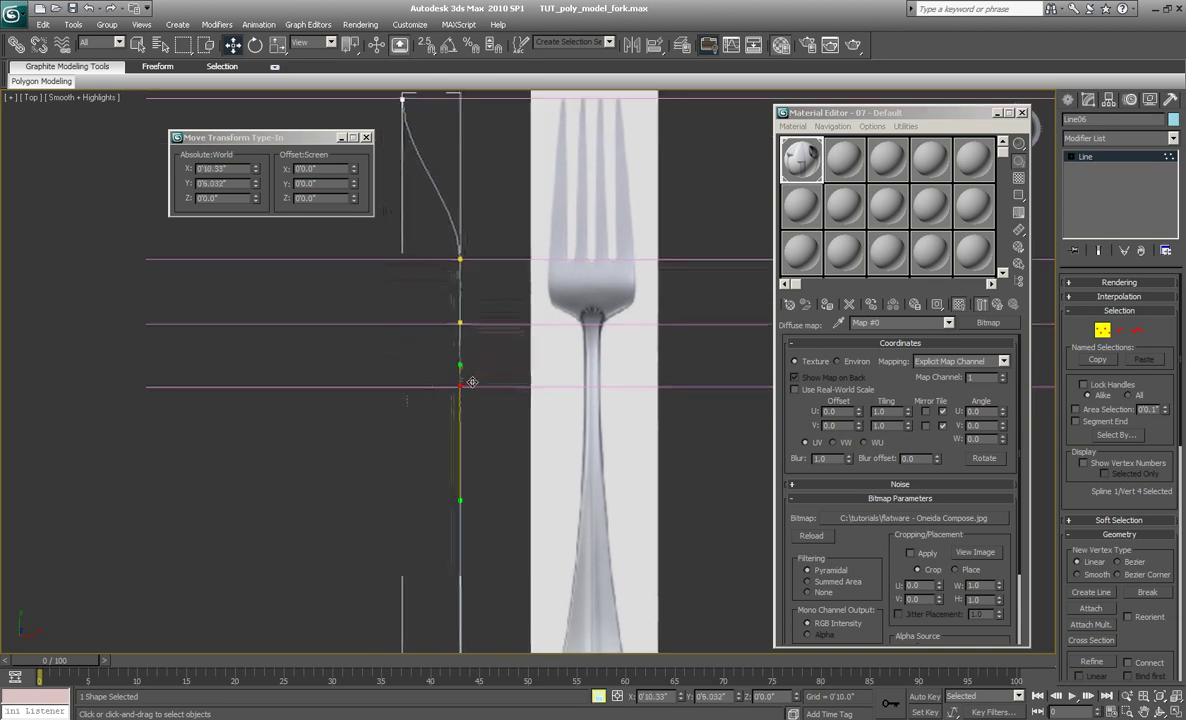
left_click(458, 258)
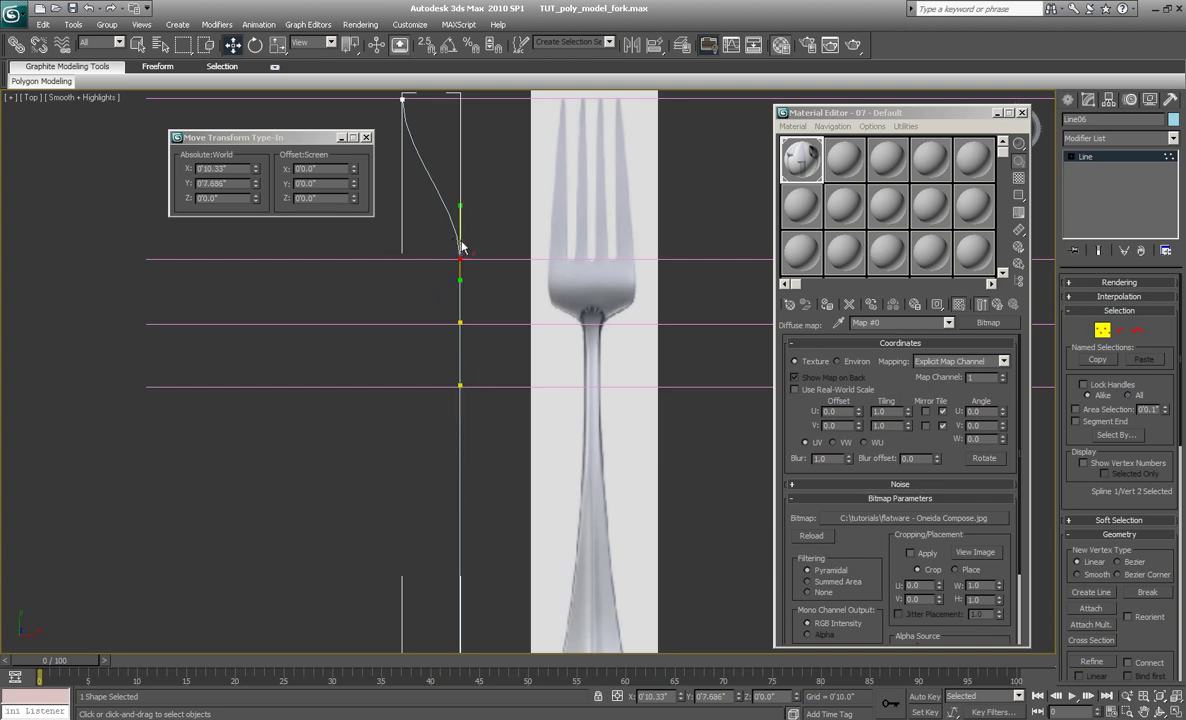
- Offset the profile line's vertex at the neck guide below the head by -0.5" in X and close the transform dialog
left_click_drag(462, 248, 445, 373)
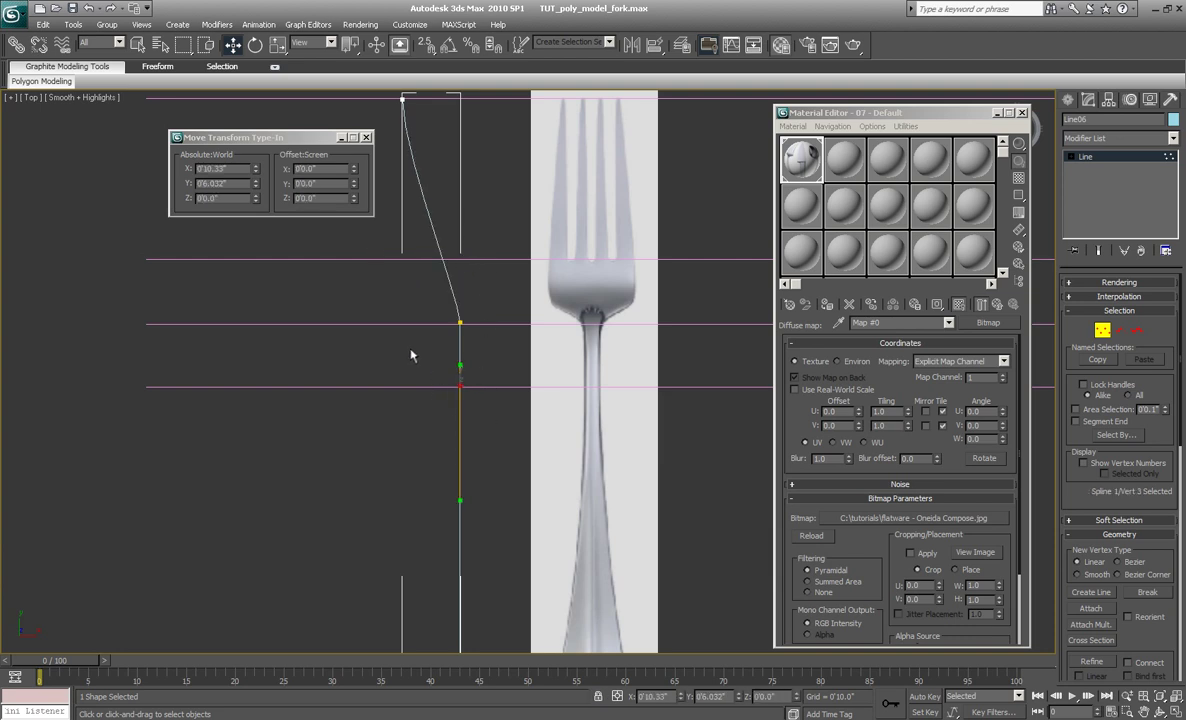
left_click_drag(330, 168, 296, 169)
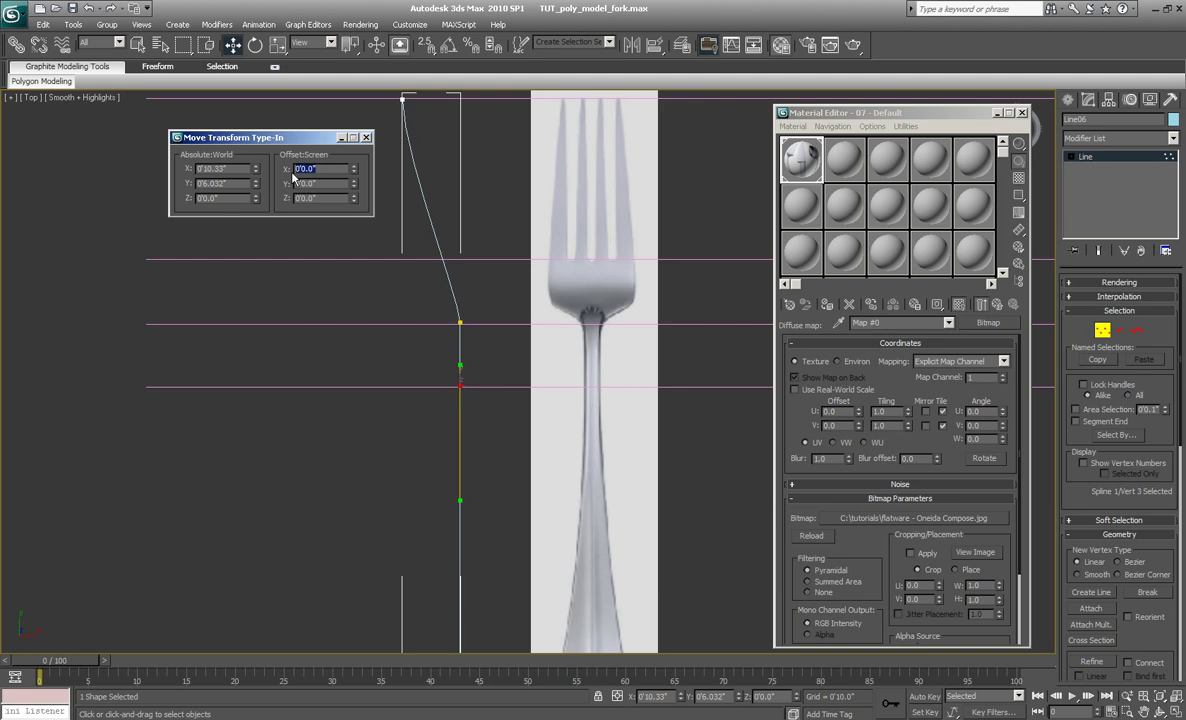
type("-.5")
key("Return")
middle_click_drag(398, 458, 426, 352)
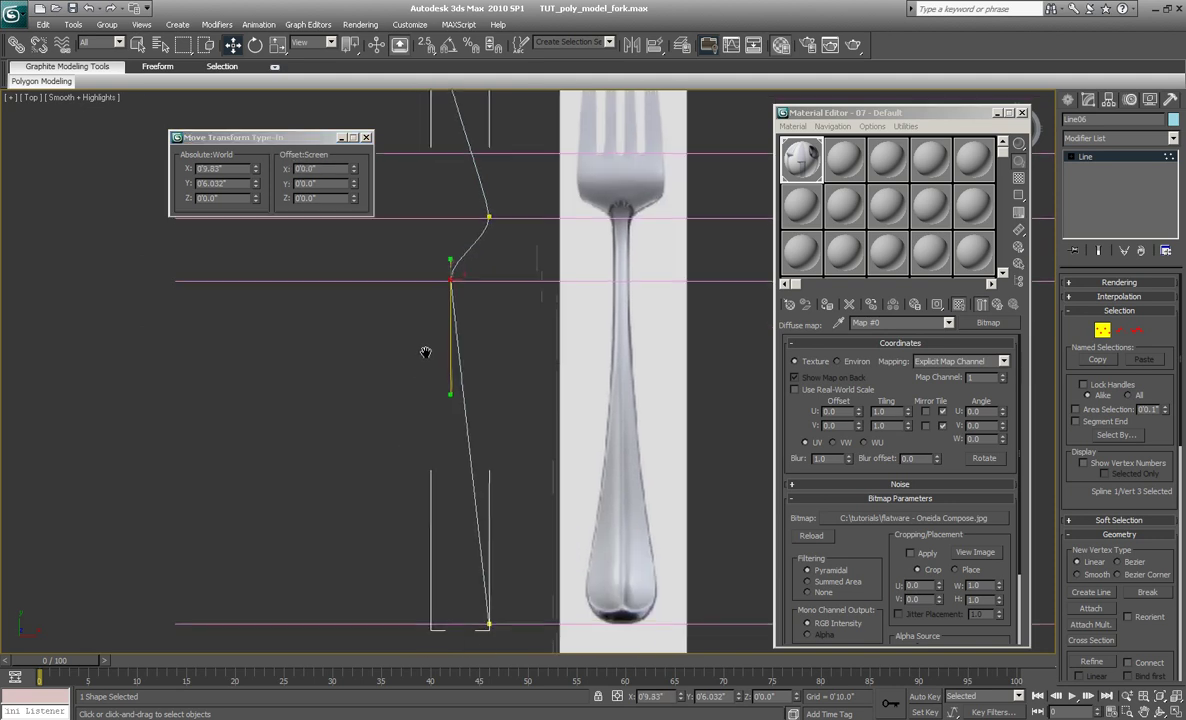
scroll(426, 352, "down", 3)
left_click(366, 139)
- Reshape the tine curve by pulling the top vertex's Bezier handle down toward the base of the fork's head
middle_click_drag(495, 254, 459, 306)
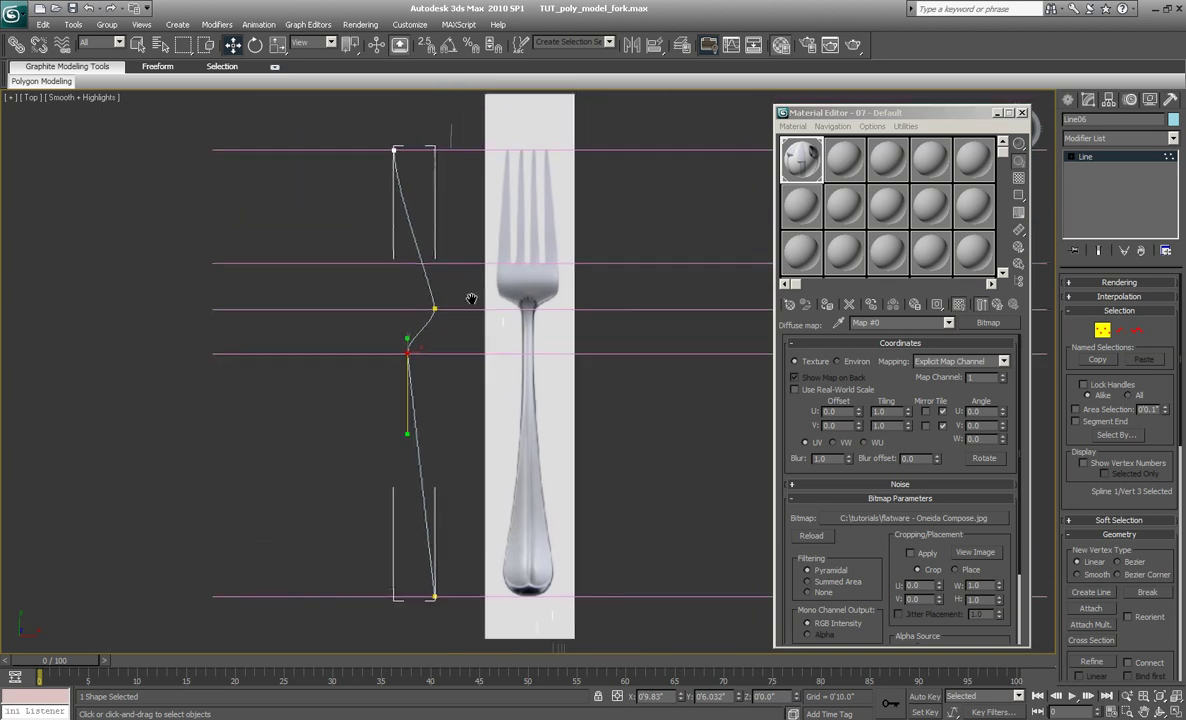
scroll(397, 170, "up", 2)
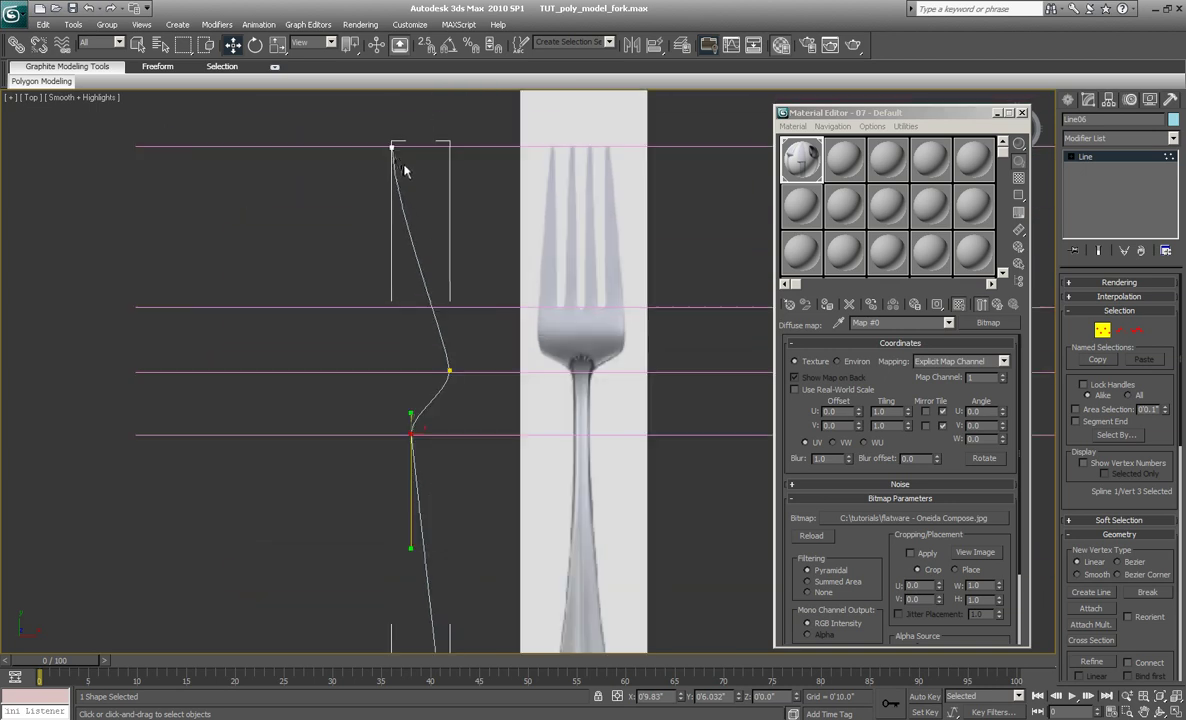
left_click(392, 148)
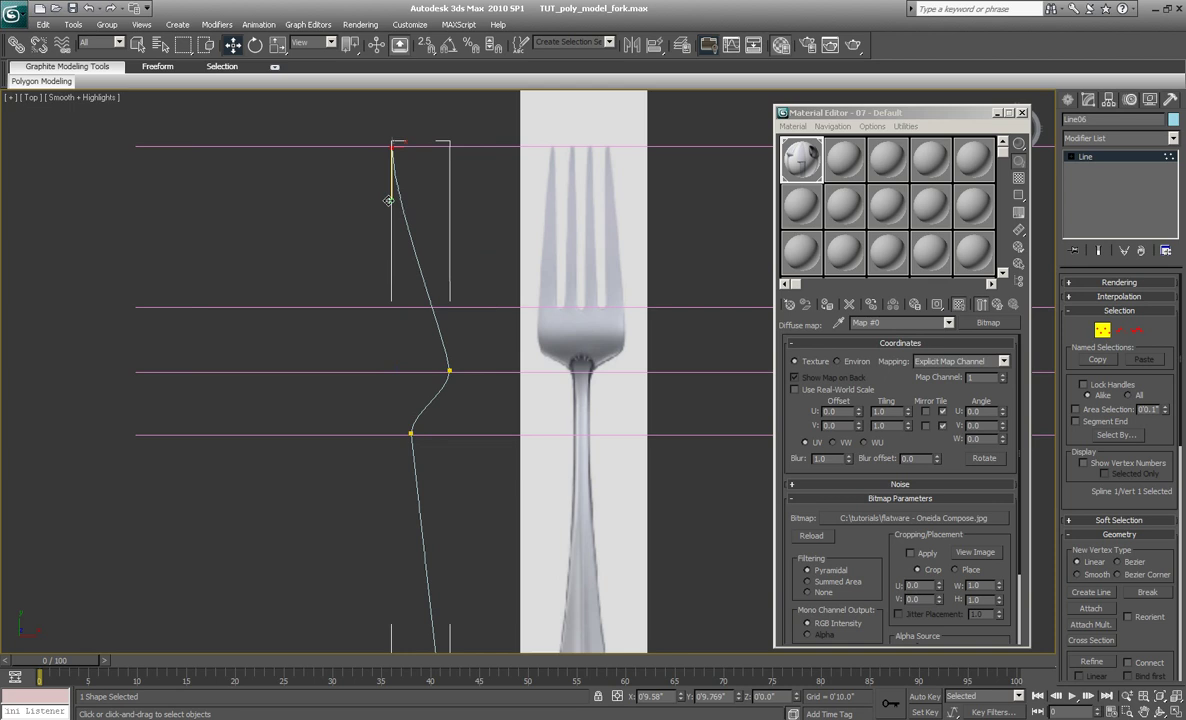
left_click_drag(392, 200, 437, 272)
- Leave the profile line's vertex editing and move the guide line at the base of the head up to the head's wider part
middle_click_drag(450, 369, 452, 308)
scroll(469, 262, "up", 2)
left_click(445, 317)
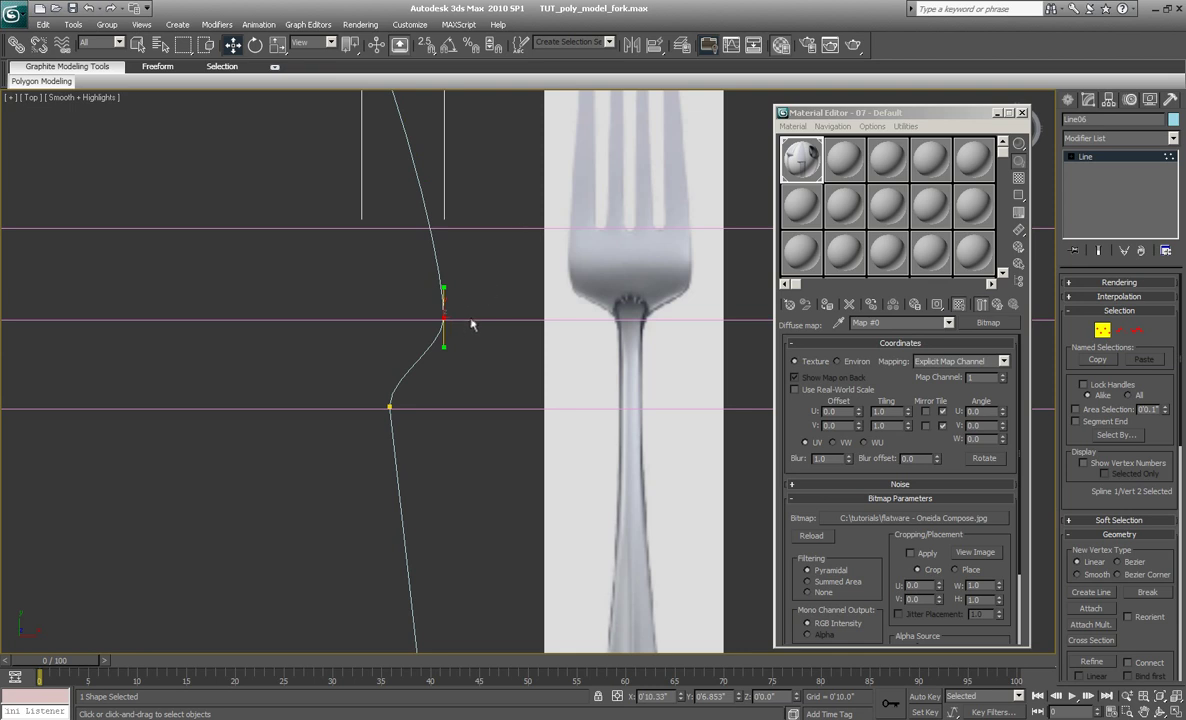
left_click(1071, 157)
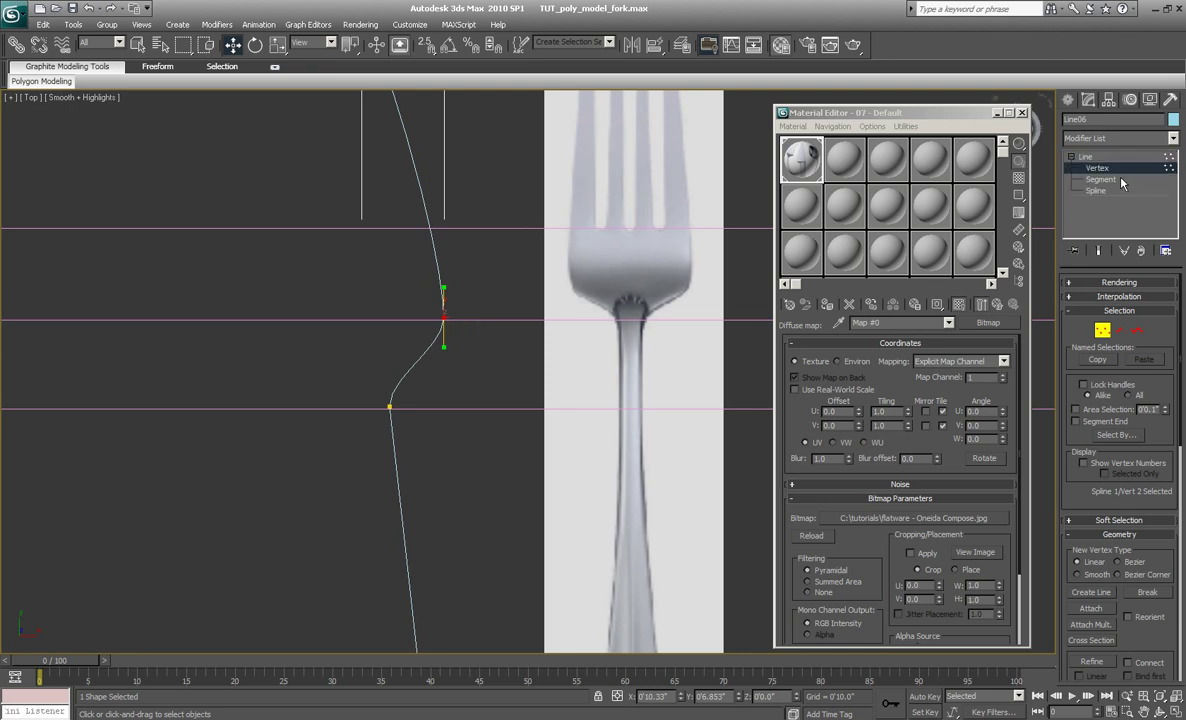
left_click(1085, 157)
left_click(488, 292)
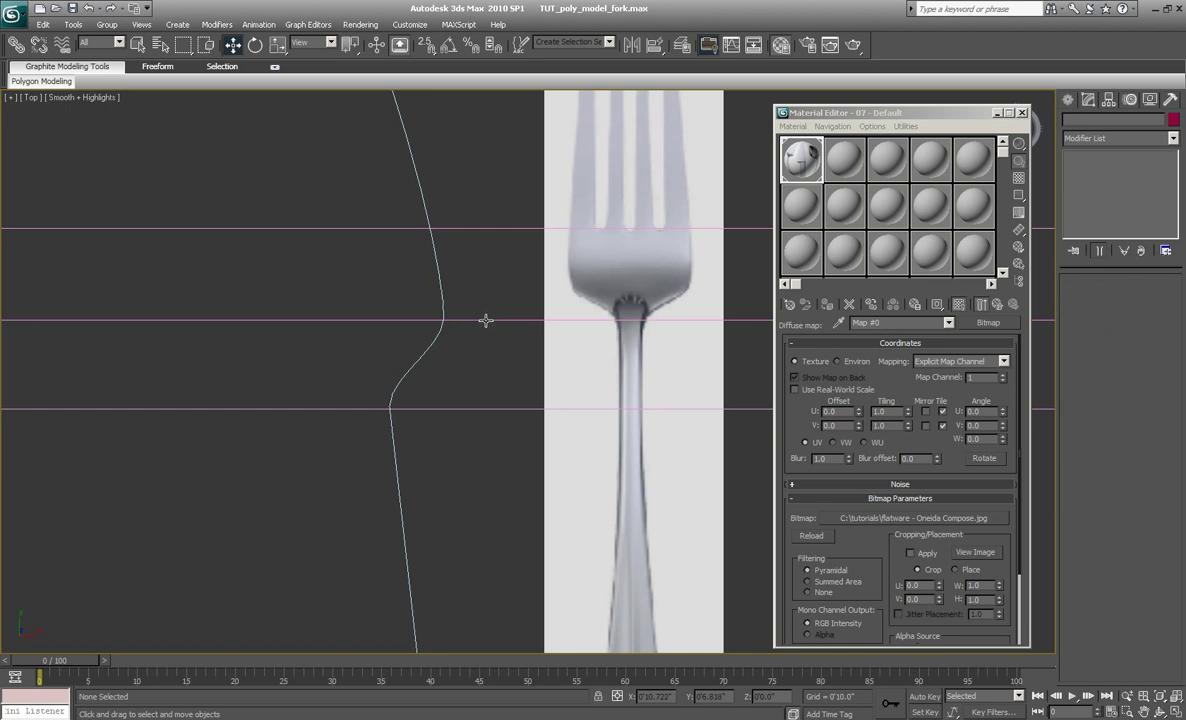
left_click_drag(485, 320, 480, 260)
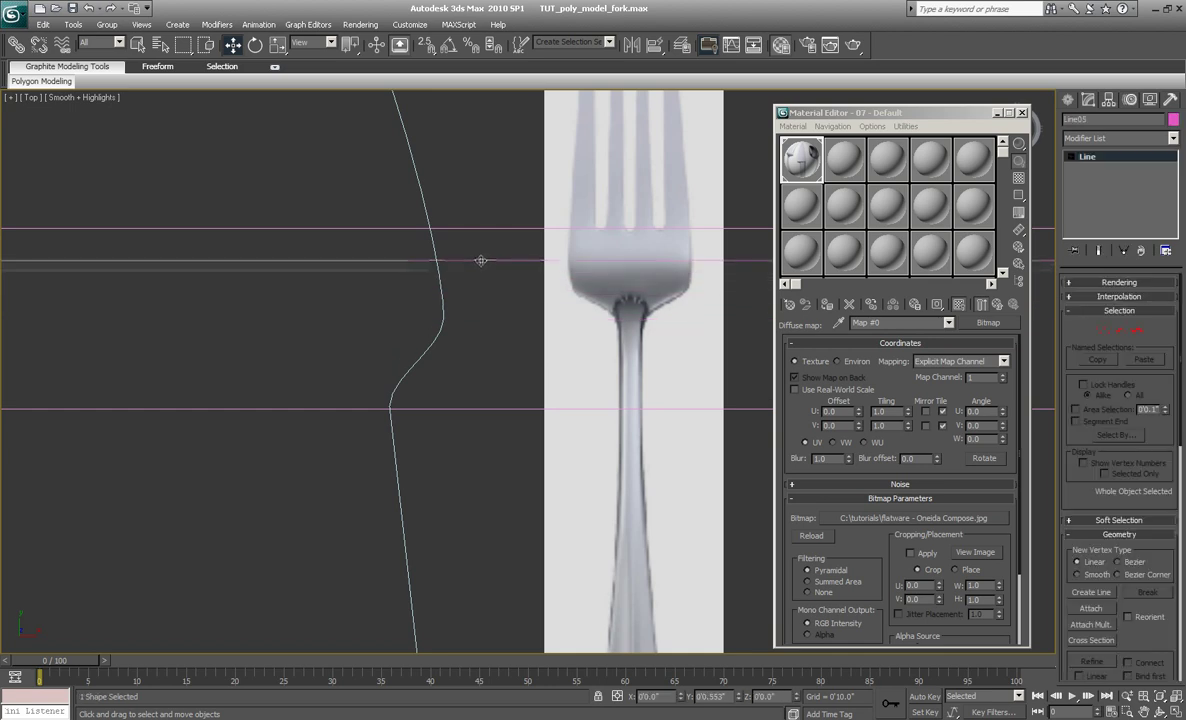
- Move the profile line's outermost head vertex up onto the repositioned guide line
left_click(461, 298)
left_click(443, 294)
left_click(1097, 168)
left_click_drag(452, 356, 468, 253)
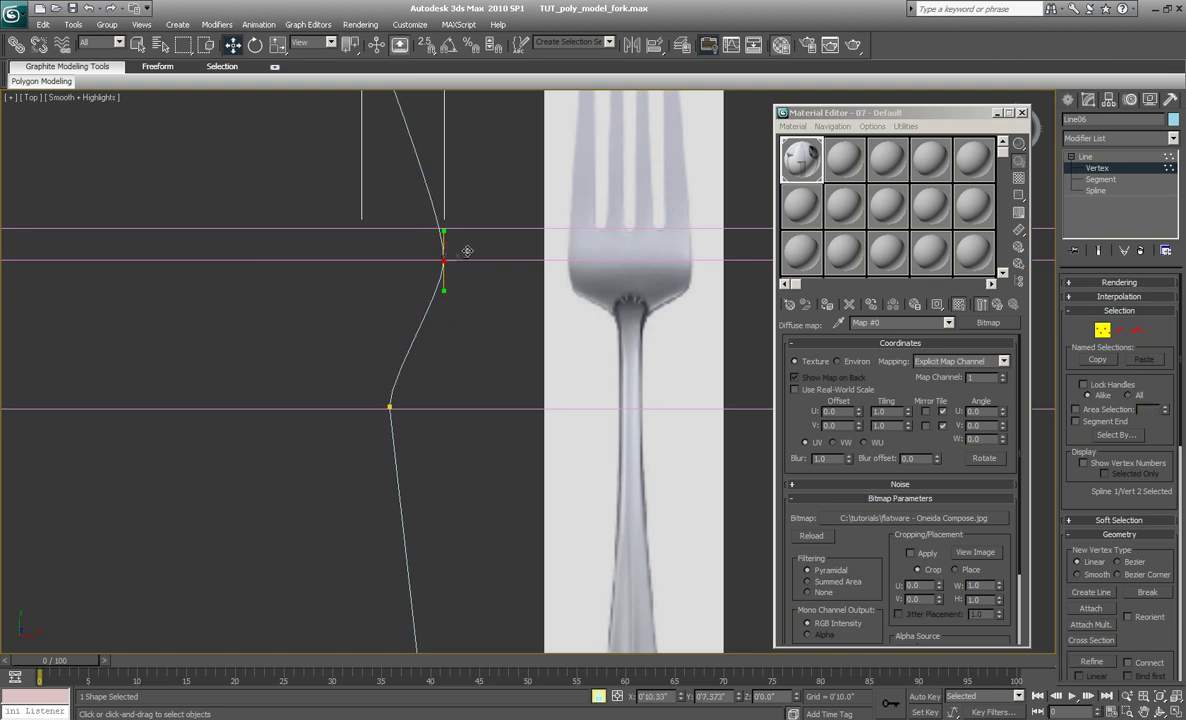
scroll(482, 294, "down", 2)
scroll(474, 295, "up", 2)
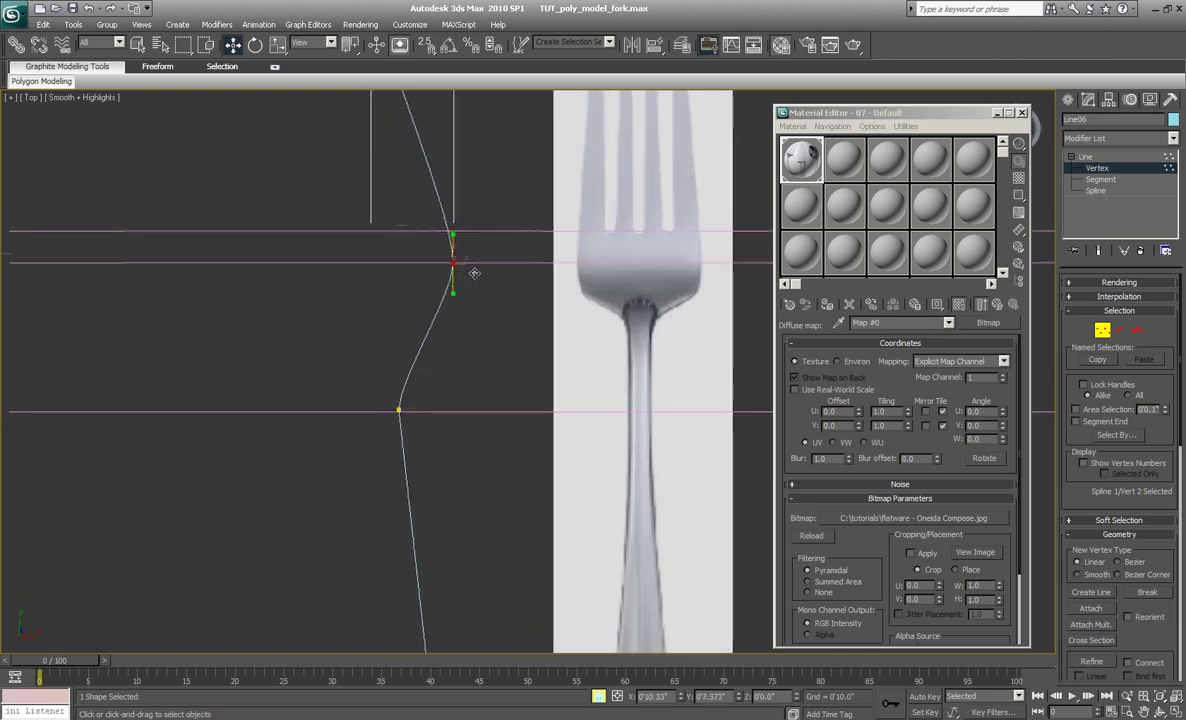
scroll(470, 291, "up", 1)
scroll(470, 280, "down", 3)
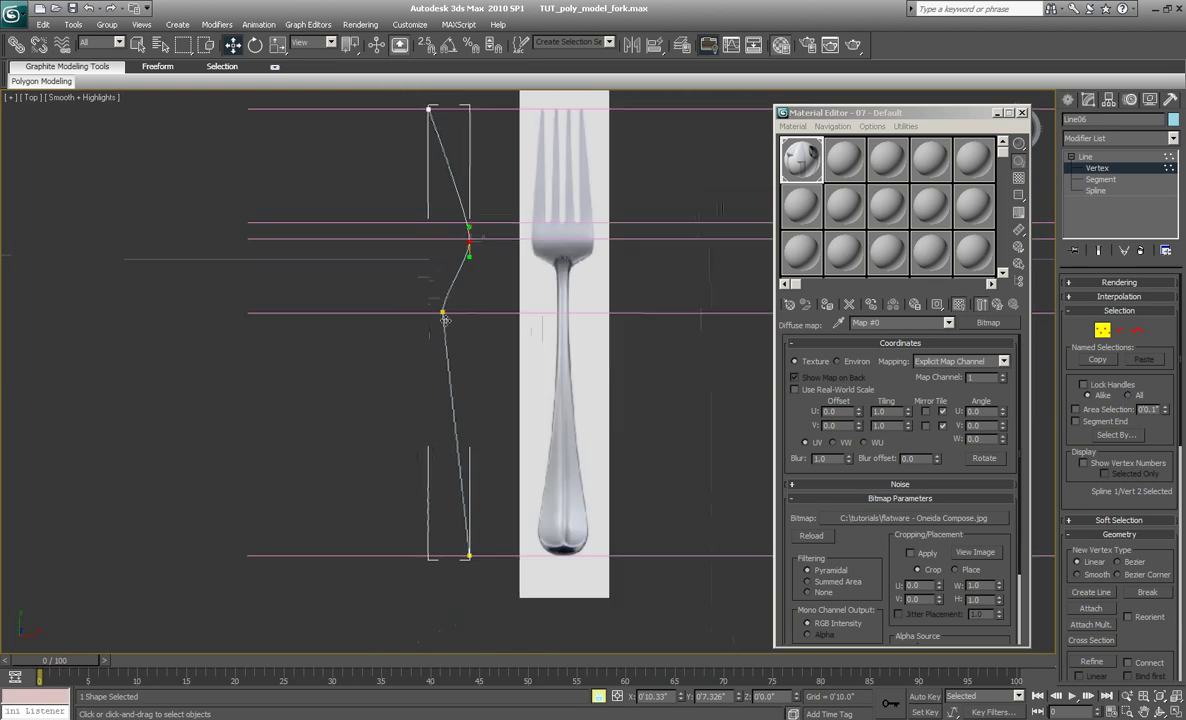
- Convert the profile line's vertex at the neck guide to Bezier and adjust its near-vertical handles to smooth the bend
scroll(466, 300, "up", 1)
scroll(463, 340, "down", 1)
scroll(436, 316, "up", 3)
right_click(463, 315)
left_click(432, 254)
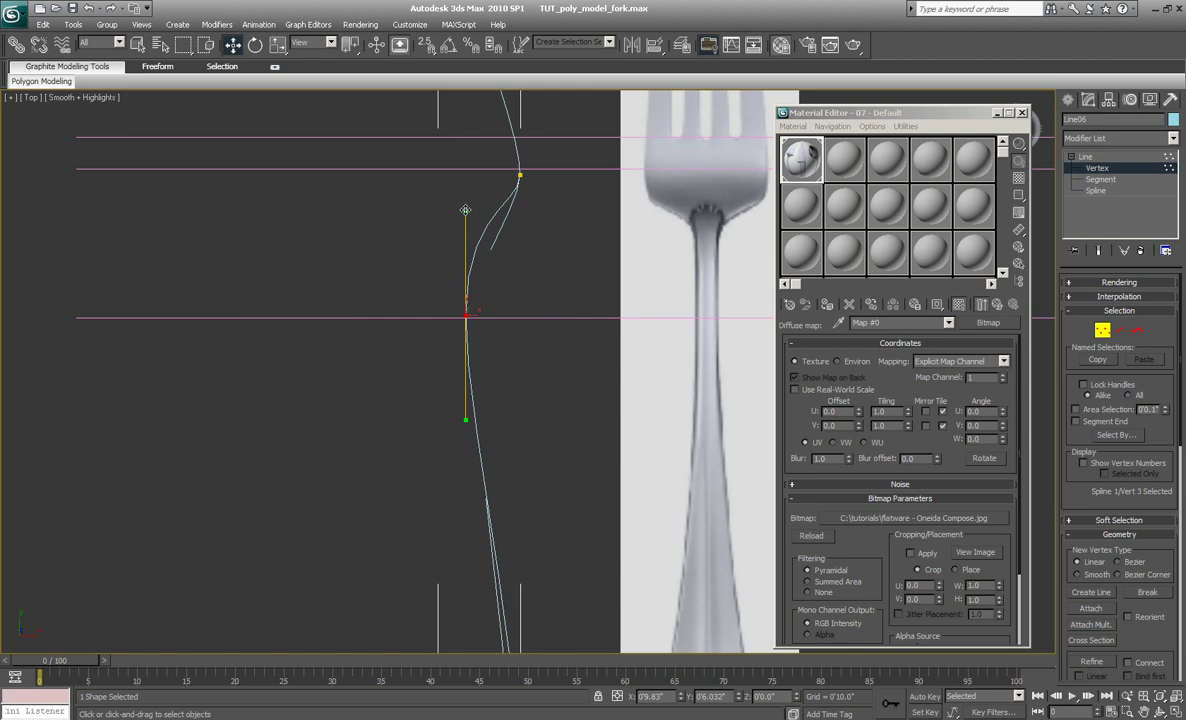
left_click_drag(465, 210, 467, 241)
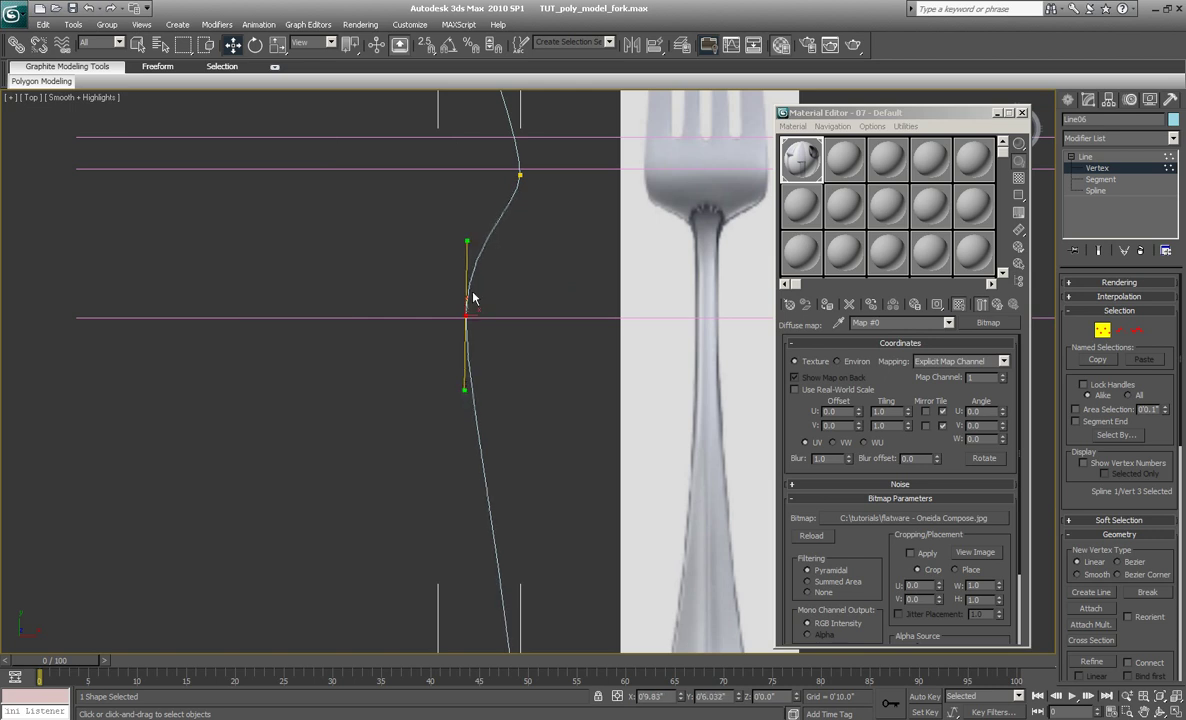
- Lengthen the vertical Bezier handle of the profile line's bottom end vertex to curve the handle section
scroll(493, 382, "down", 2)
middle_click_drag(540, 496, 509, 384)
left_click(480, 567)
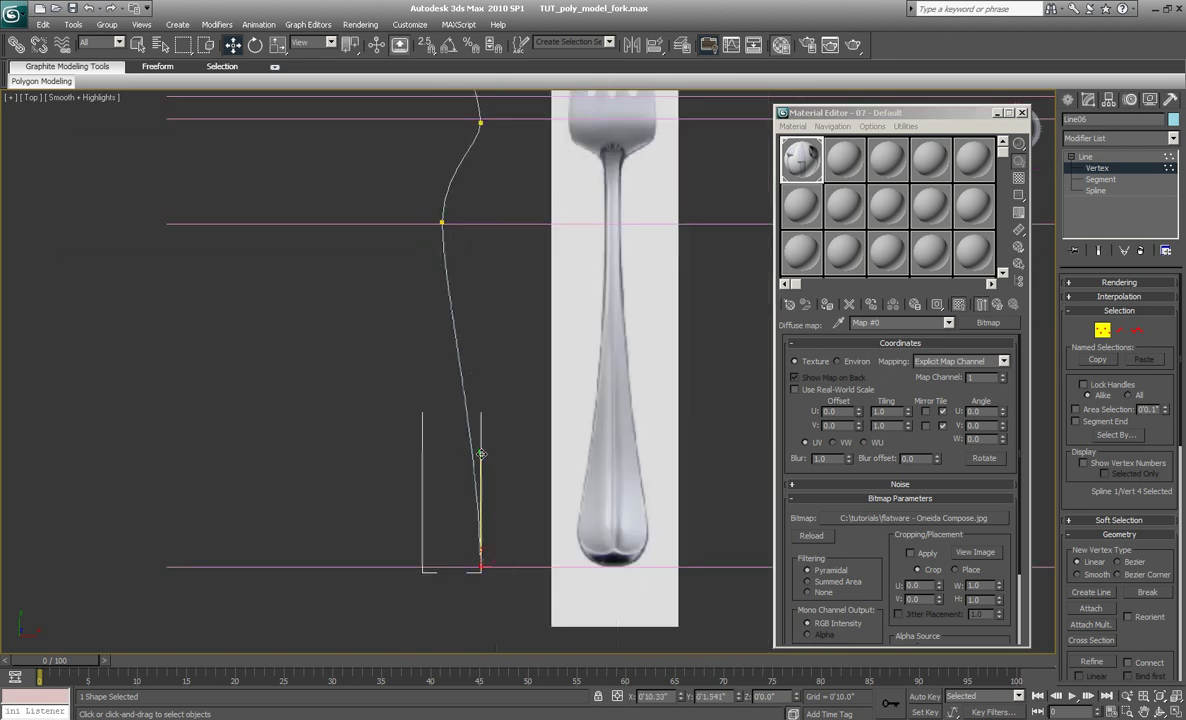
left_click(480, 453)
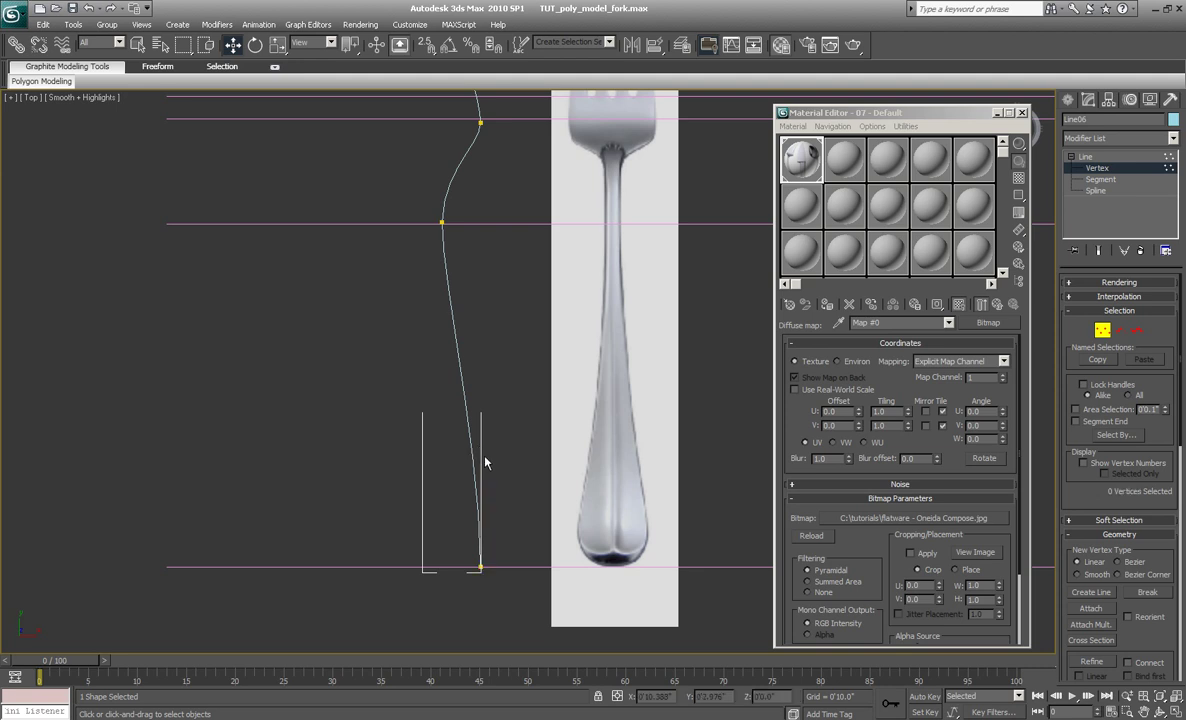
left_click(480, 567)
left_click_drag(481, 460, 481, 401)
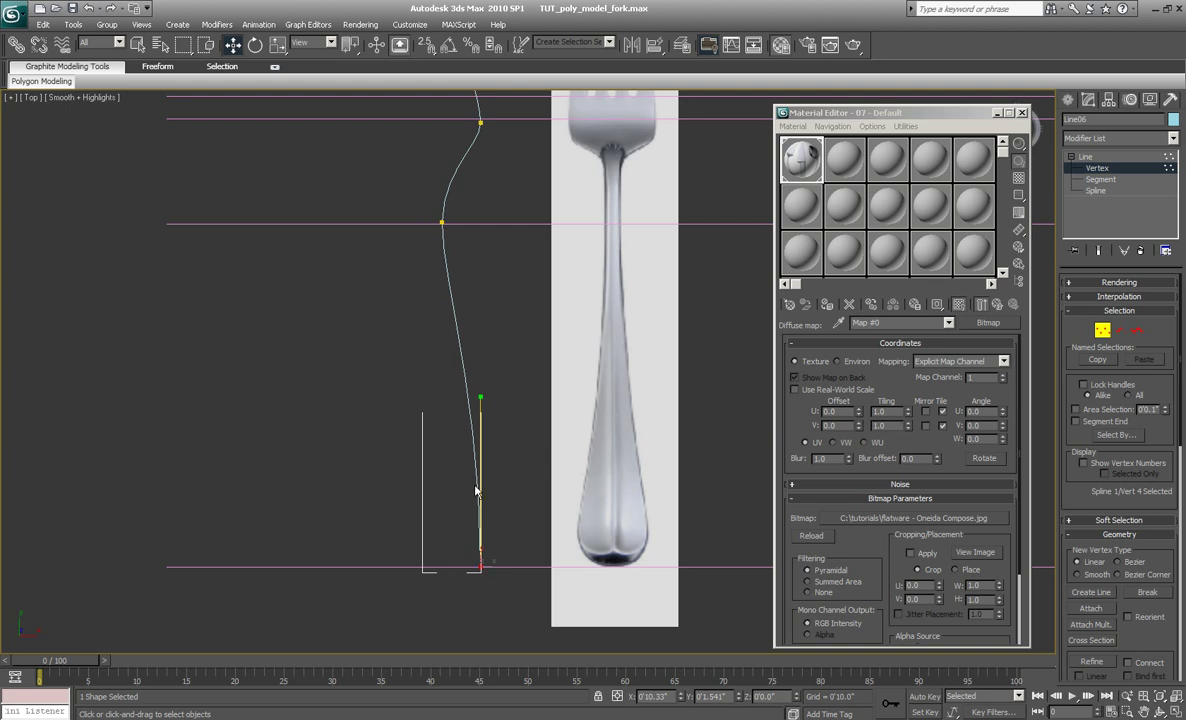
scroll(480, 410, "up", 2)
mouse_move(481, 395)
left_mouse_down()
mouse_move(484, 368)
mouse_move(483, 392)
left_mouse_up()
- Nudge the profile line's vertex at the neck guide toward the fork to make the neck bend shallower
scroll(486, 335, "down", 4)
scroll(486, 332, "down", 1)
scroll(479, 264, "up", 1)
middle_click_drag(495, 202, 492, 276)
scroll(469, 324, "up", 1)
mouse_move(470, 369)
left_mouse_down()
mouse_move(424, 328)
mouse_move(472, 351)
left_mouse_up()
scroll(463, 351, "up", 2)
middle_click_drag(515, 290, 492, 375)
scroll(493, 372, "down", 1)
middle_click_drag(474, 188, 476, 214)
scroll(478, 220, "down", 1)
- Lengthen the Bezier handles of the profile line's outermost head vertex, leave vertex editing and deselect the line
left_click(506, 254)
left_click(483, 296)
scroll(480, 290, "up", 2)
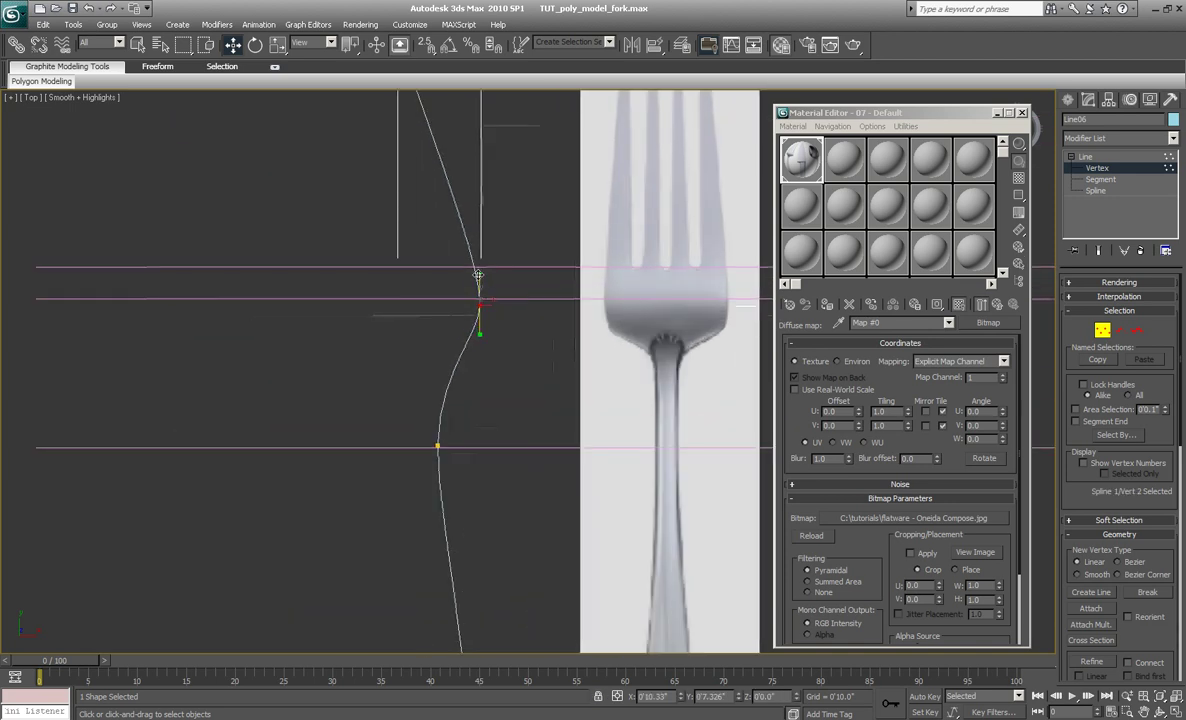
left_click_drag(479, 273, 480, 254)
left_click_drag(480, 303, 482, 298)
scroll(482, 298, "down", 2)
key("space")
left_click(503, 257)
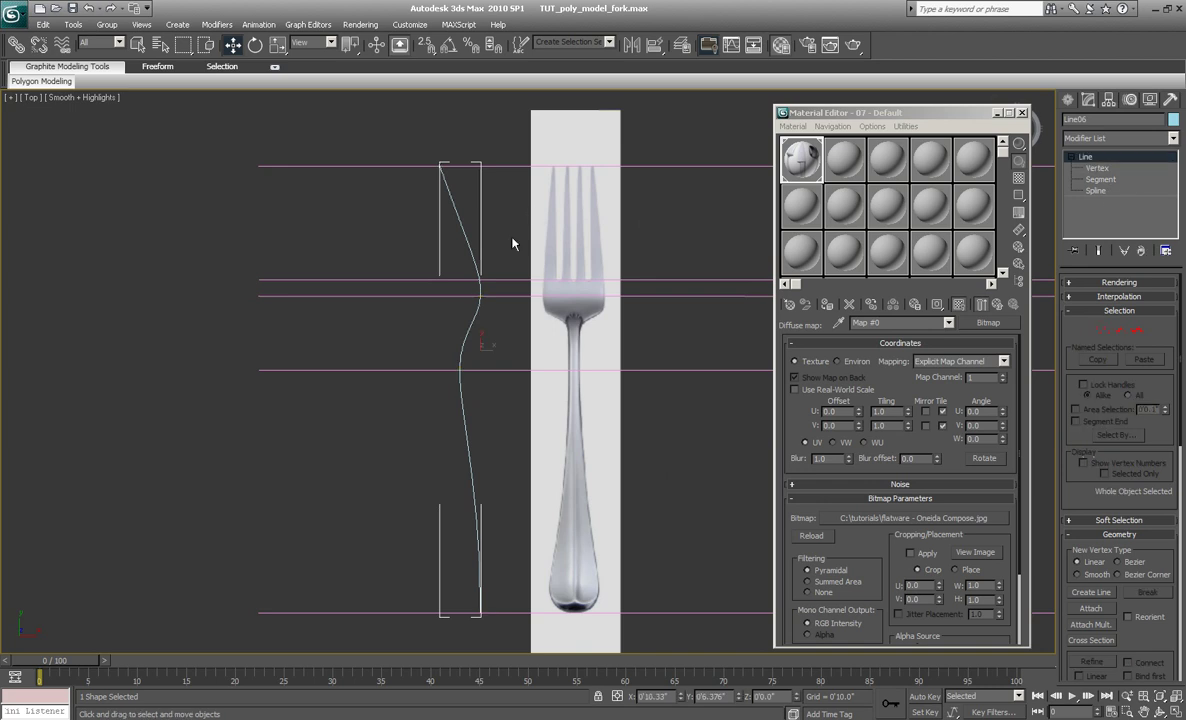
left_click(473, 219)
scroll(371, 307, "down", 2)
middle_click_drag(531, 362, 441, 352)
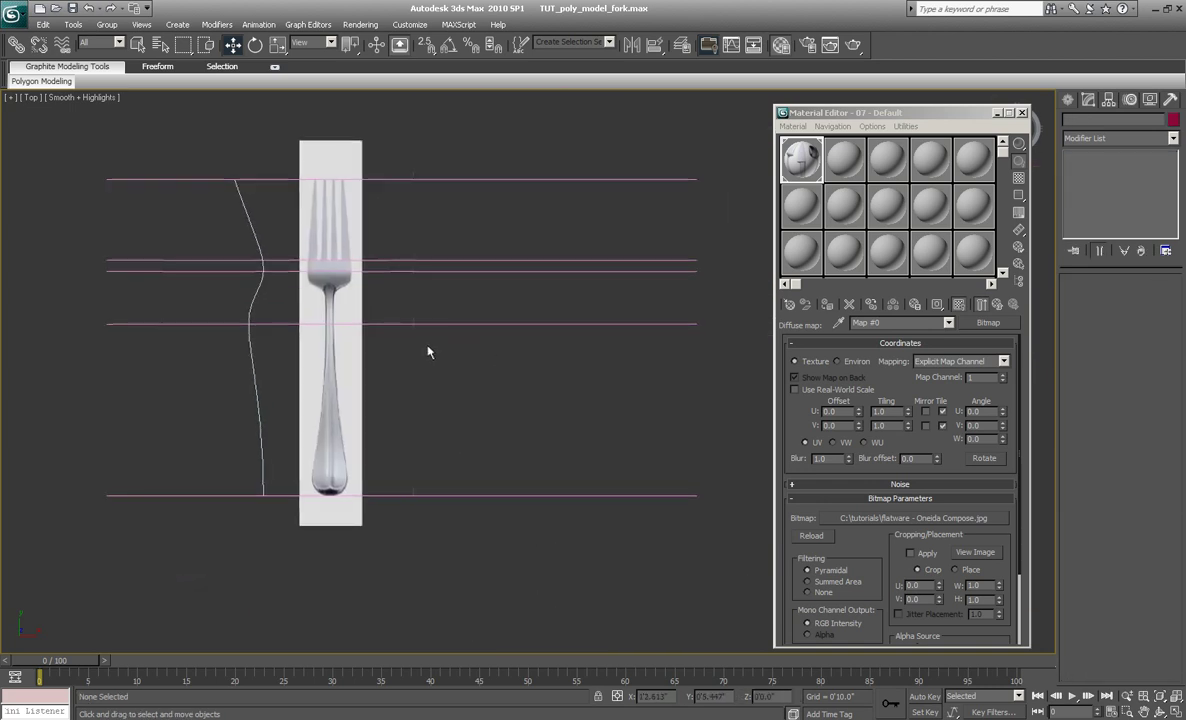